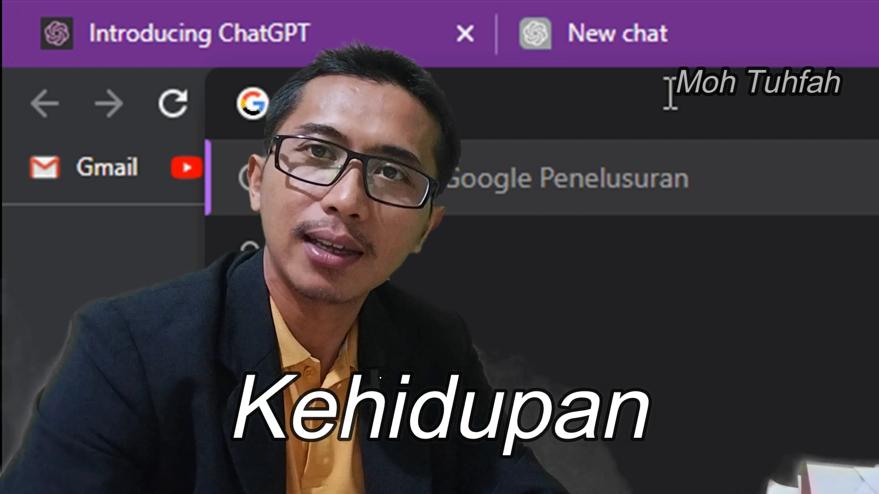
Open OpenAI's Introducing ChatGPT page and launch the Try ChatGPT link.
key("Return")
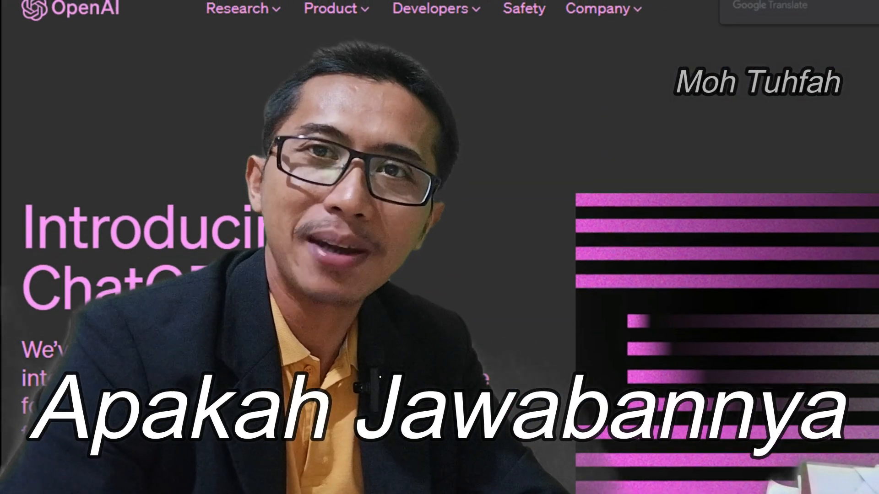
scroll(440, 248, "down", 5)
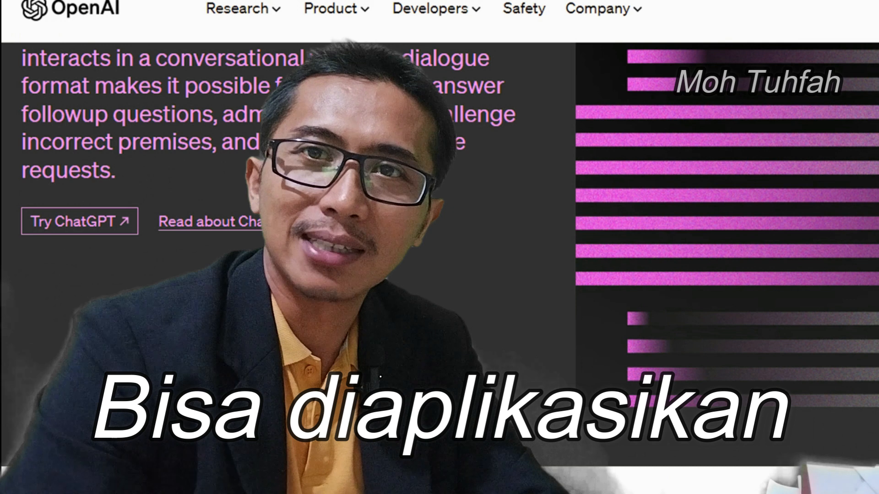
left_click(115, 226)
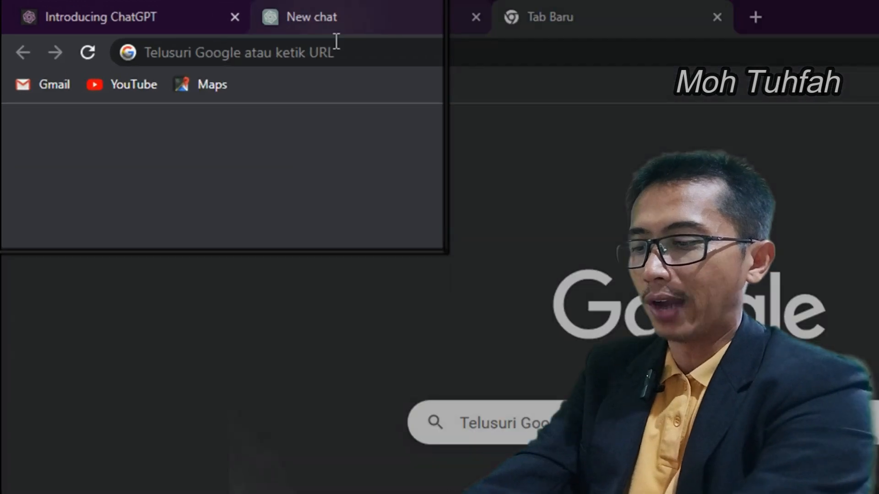
Search Google for "chat gpt" and launch ChatGPT through OpenAI's Introducing ChatGPT result.
left_click(215, 31)
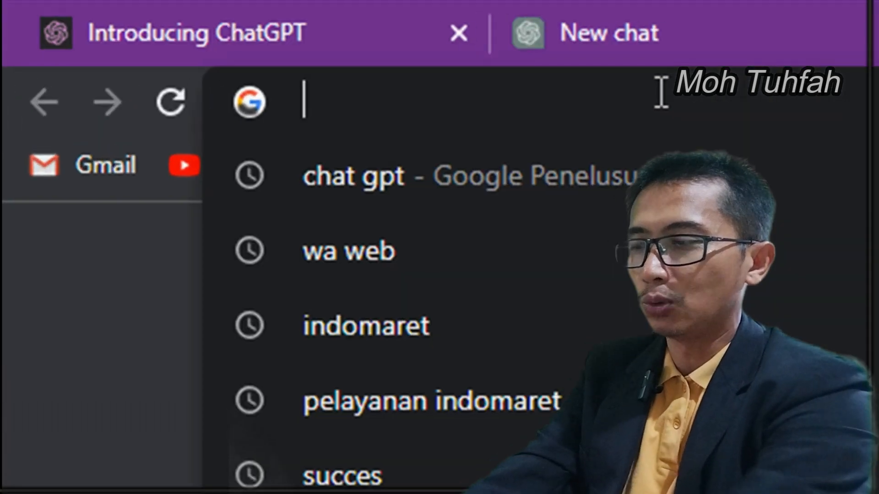
type("chat gpt")
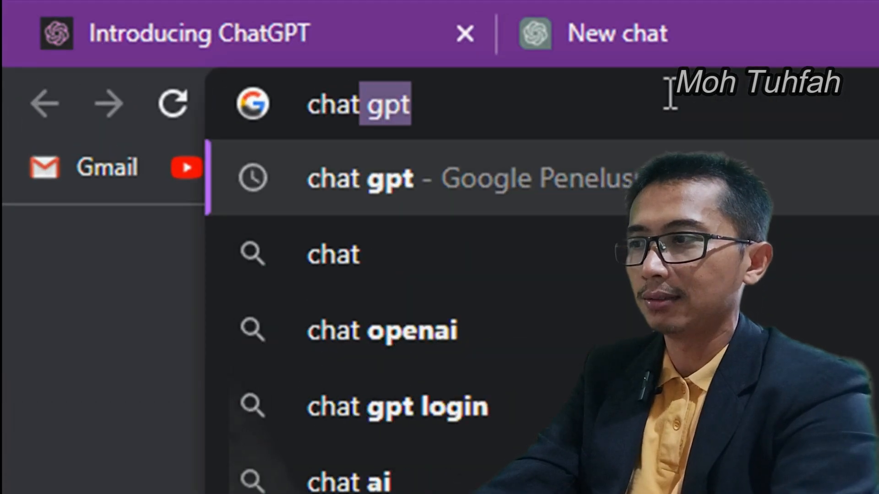
key("Return")
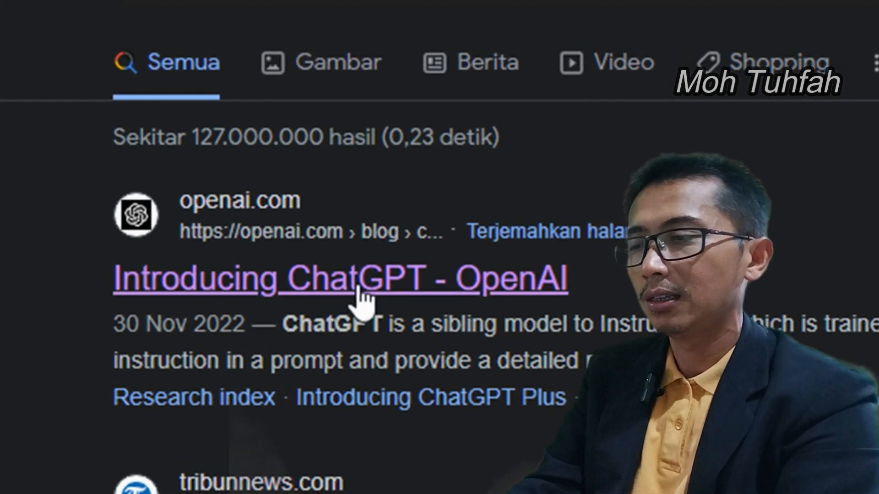
left_click(360, 295)
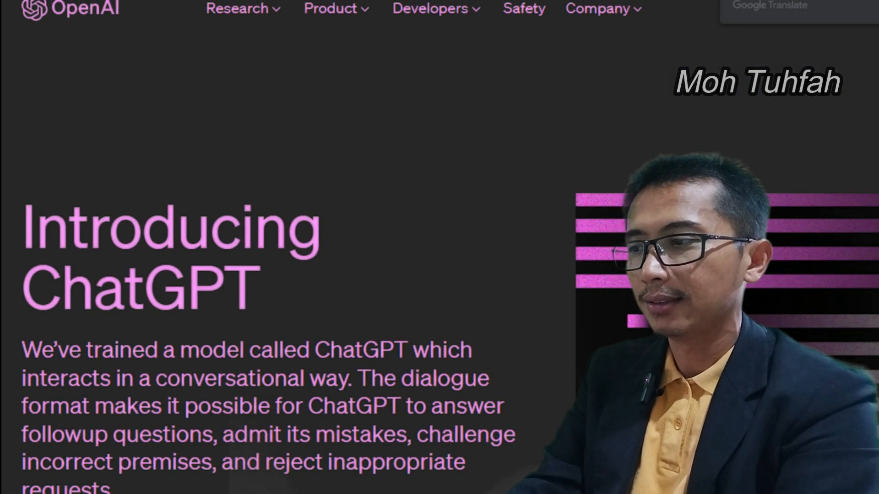
scroll(293, 247, "down", 6)
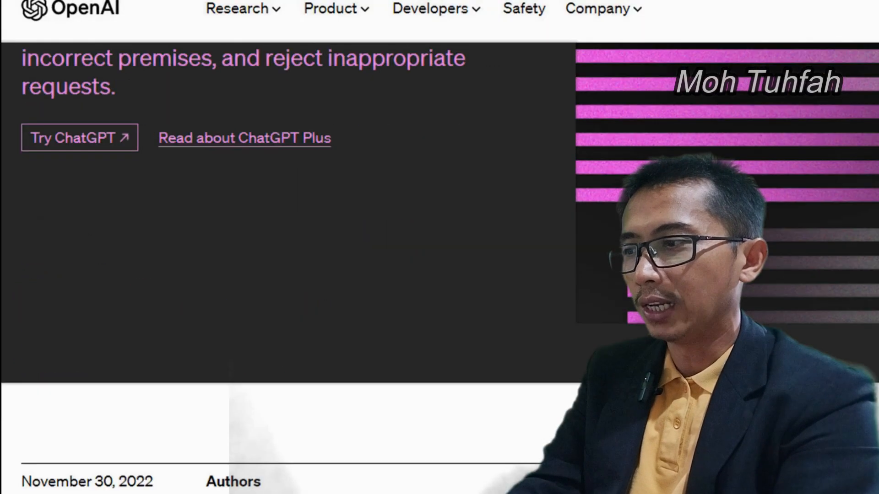
left_click(110, 228)
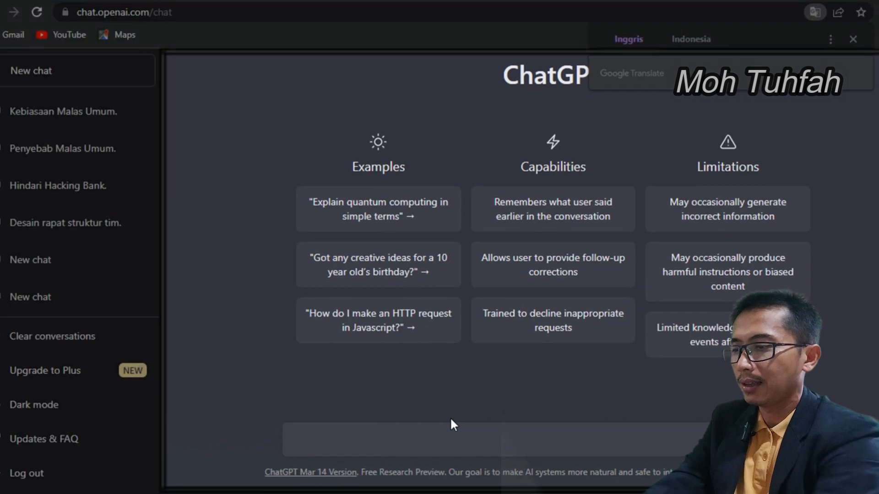
Ask ChatGPT "apa yang paling penting yang mendorong nasib manusia bisa sukses atau kaya jawab dengan singkat maksimal 6 kata?".
type("apa ")
type("yang paling ")
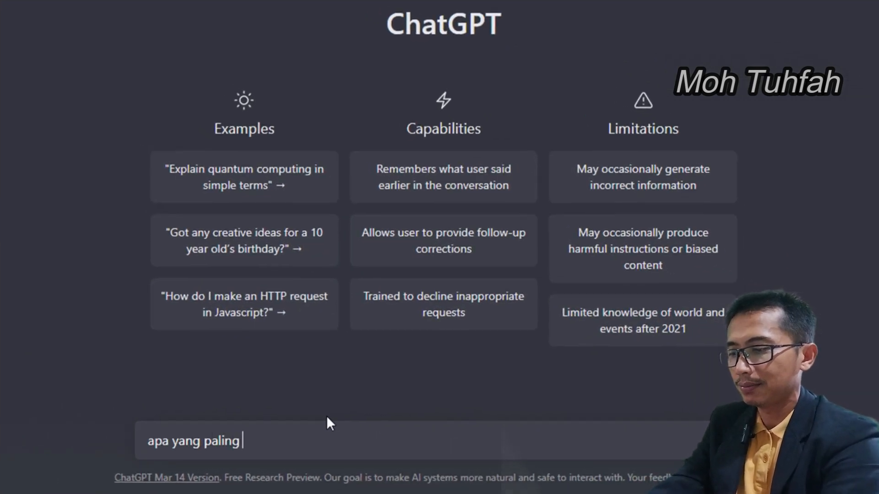
type("penting")
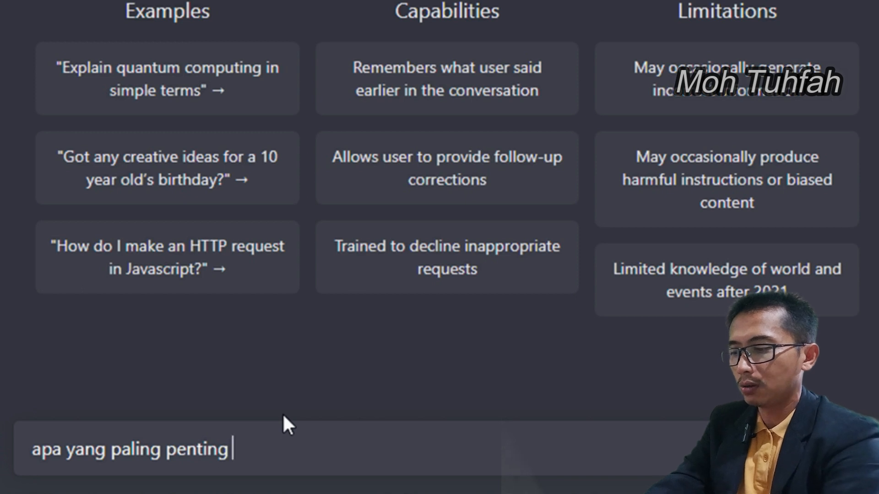
type(" yang mendorong nasib manu")
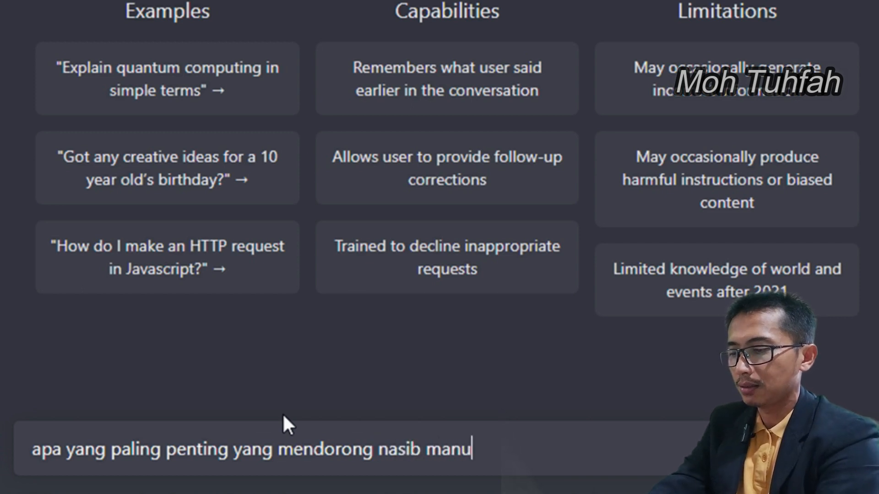
type("sia bis")
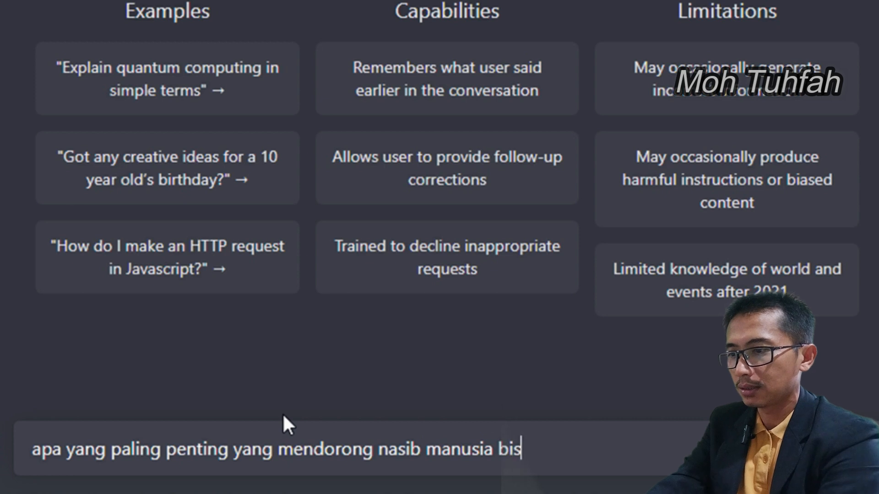
type("a sukses atau")
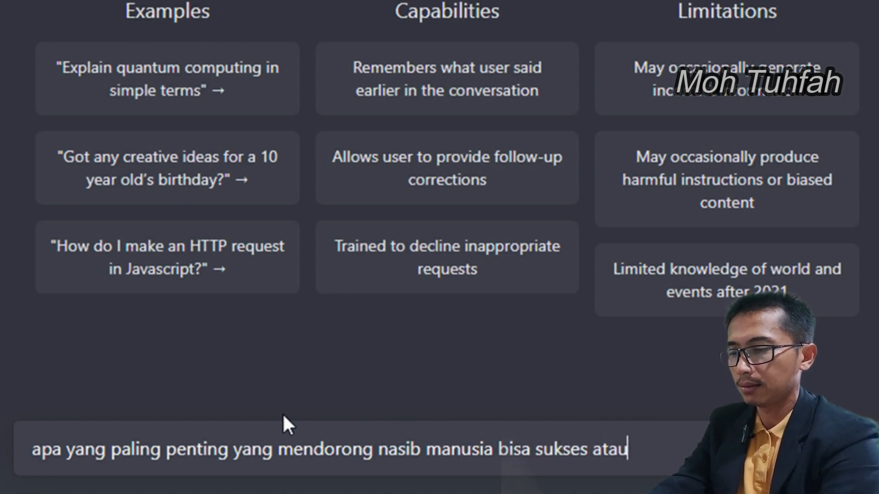
type(" kaya")
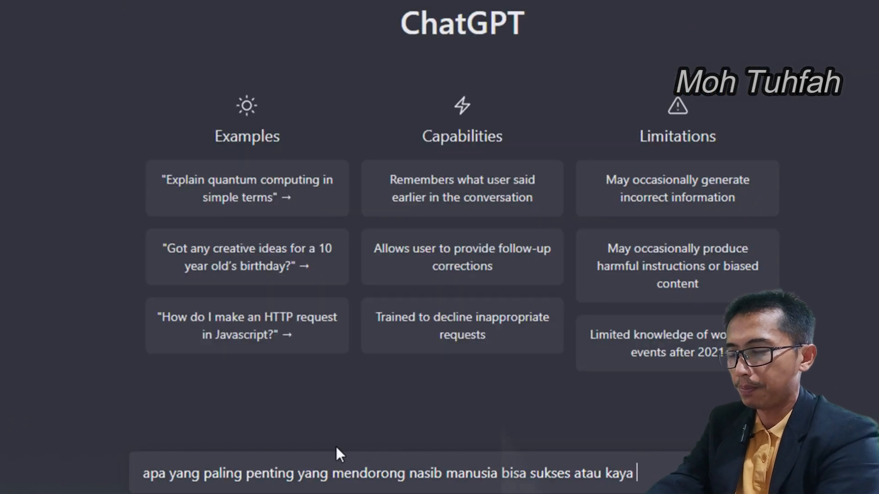
type(" jawab ")
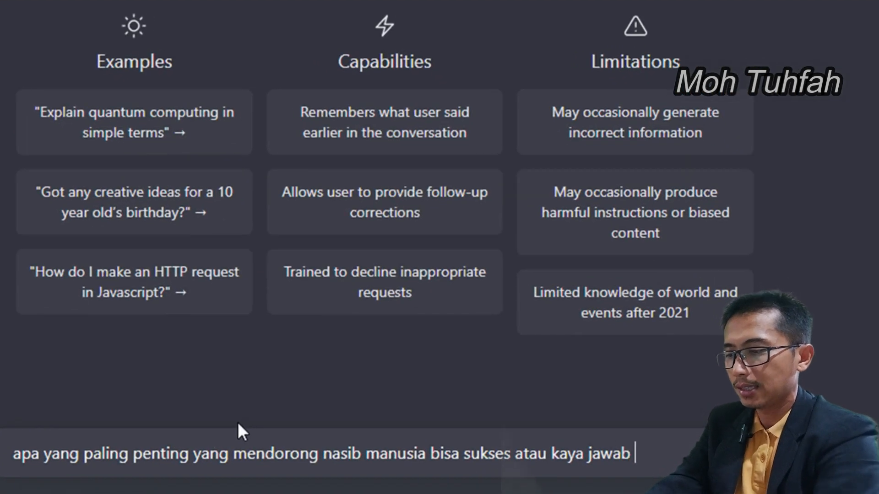
type("dengan")
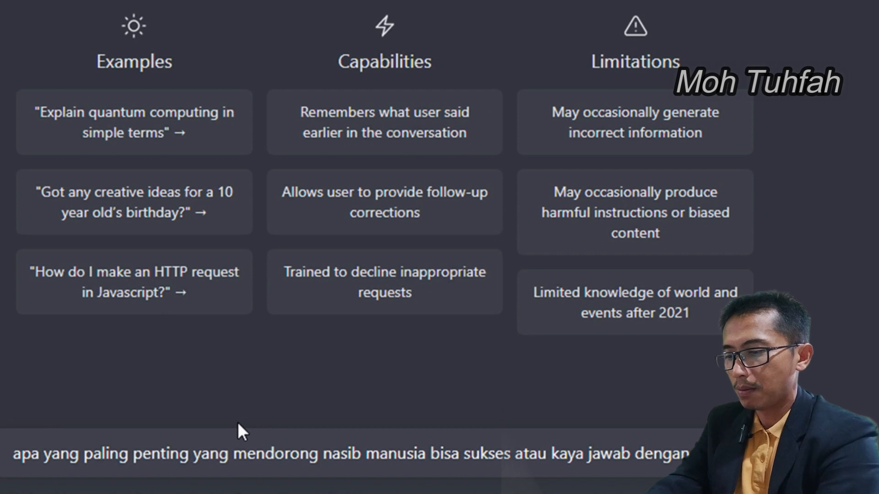
type(" si maksima")
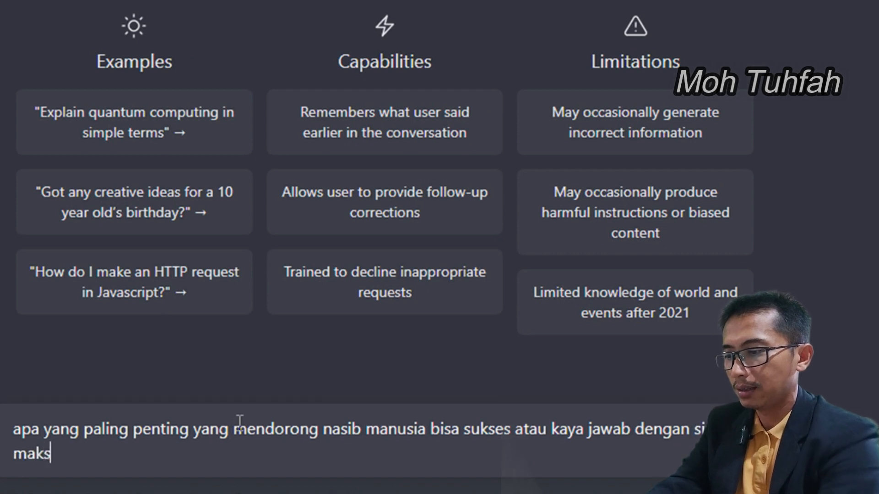
type("l 6 kata?")
key("Return")
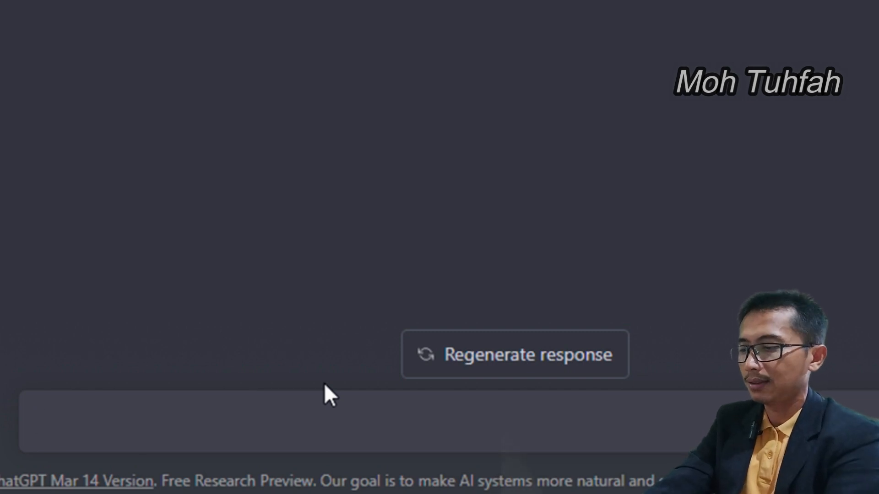
Ask "apakah ada orang tanpa kerja keras bisa sukses atau kaya? jawab dengan singkat" and follow up with "berarti ada kan?".
type("apakah ada orang tanpa kerja ker")
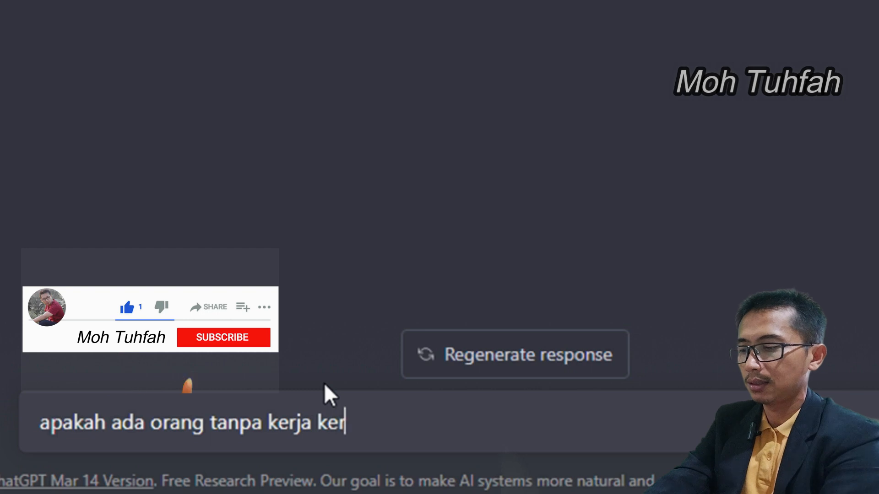
type("as ")
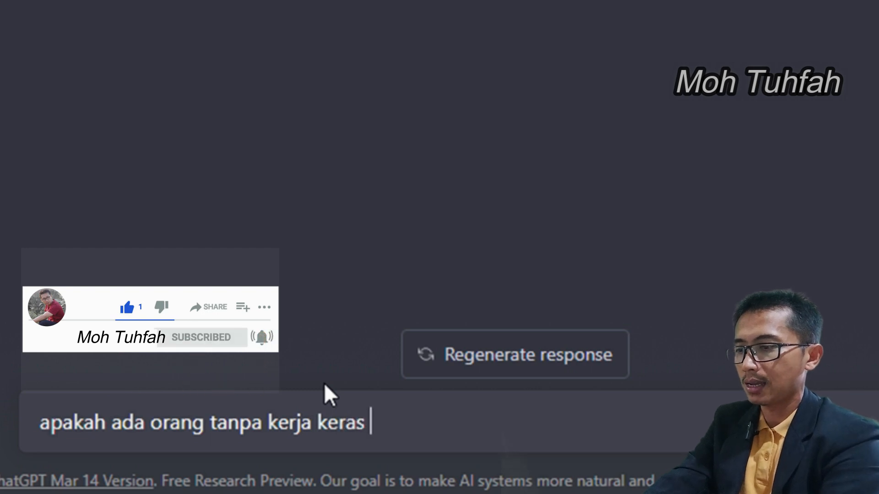
type("bisa sukses atau")
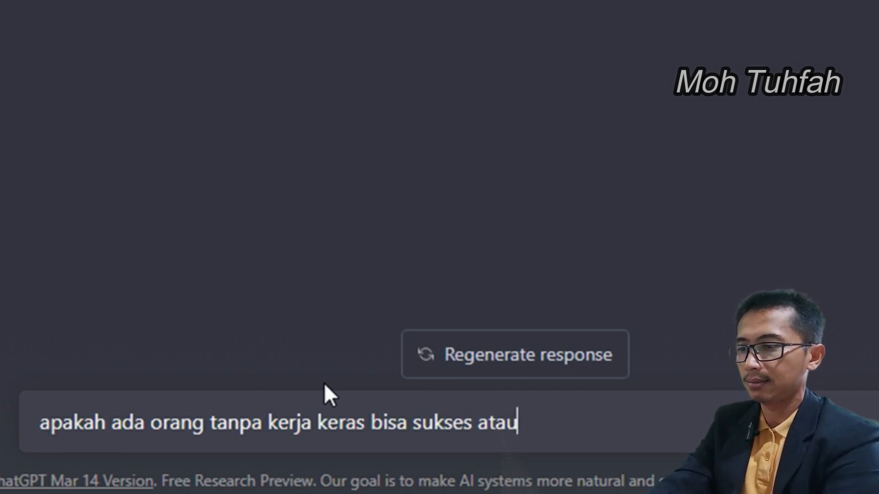
type(" kaya?")
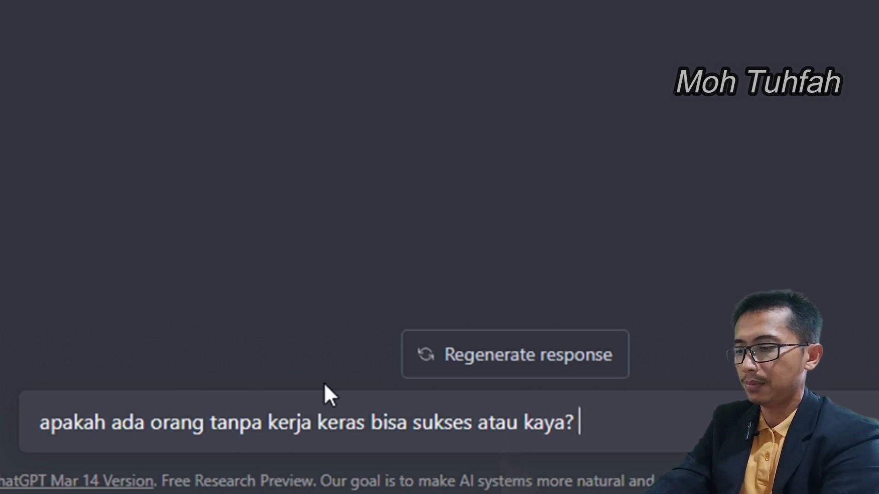
type(" jawab dengan")
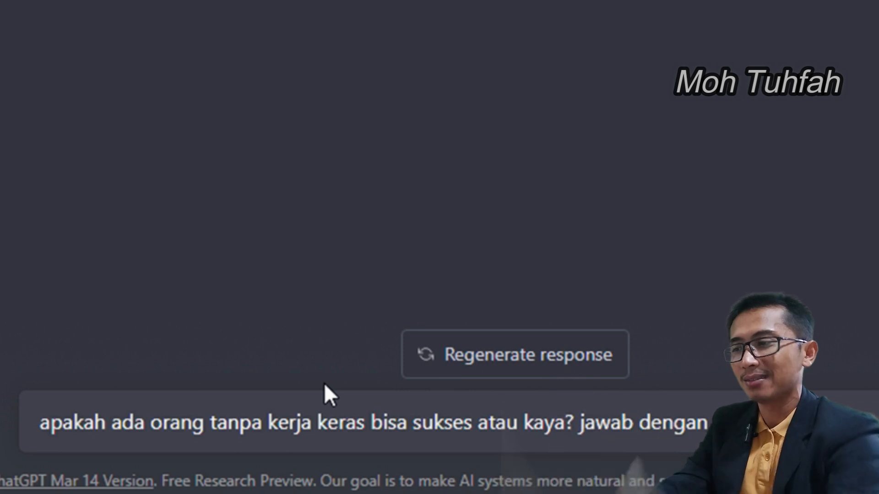
key("Return")
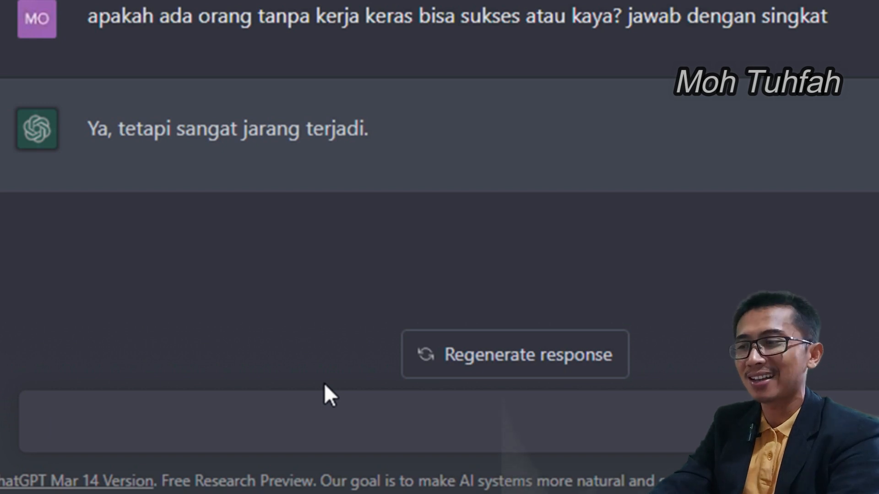
type("berarti ada kan?")
key("Return")
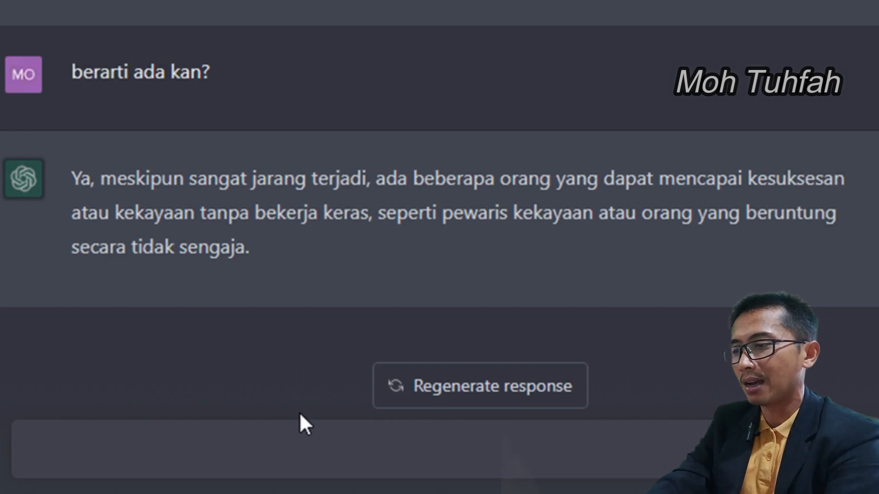
Ask ChatGPT "apa usaha yang paling mungkin untuk cepat sukses? jawab dengan singkat".
type("apa ")
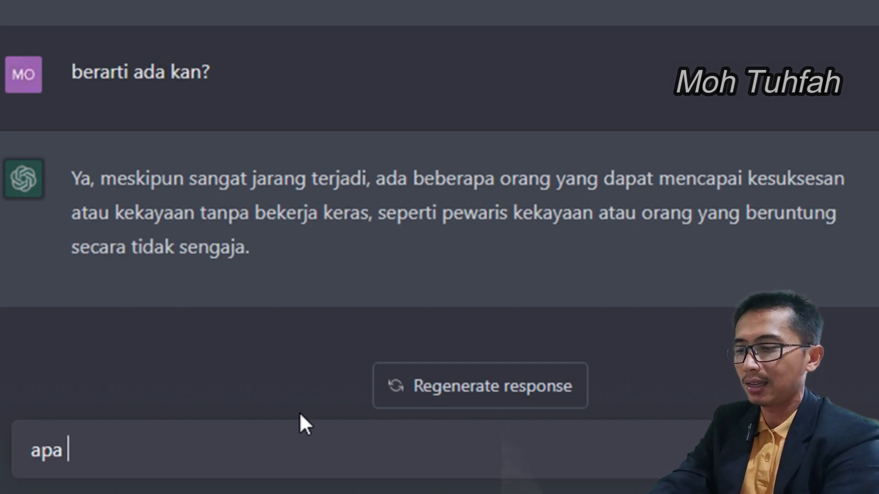
type("usaha")
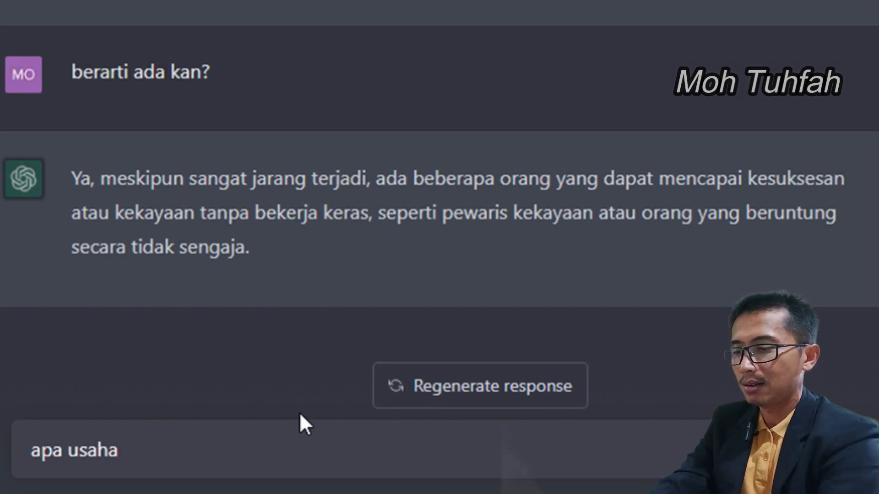
type(" yang pa")
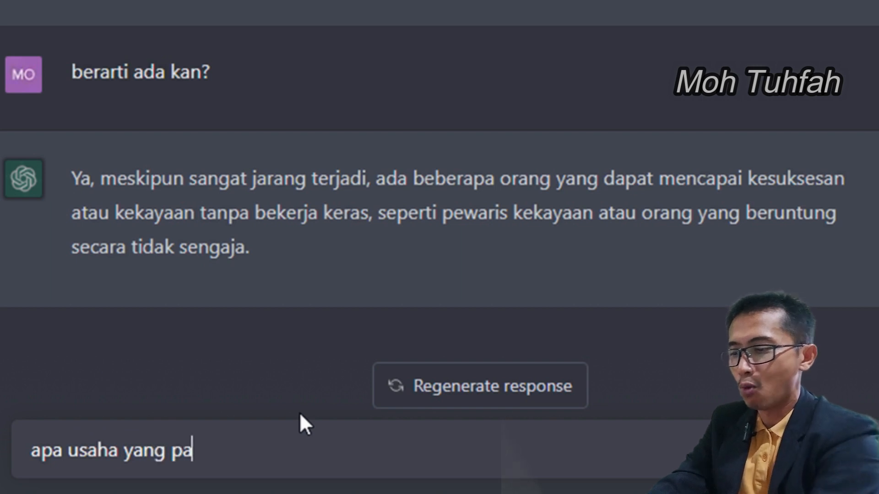
type("ling mng")
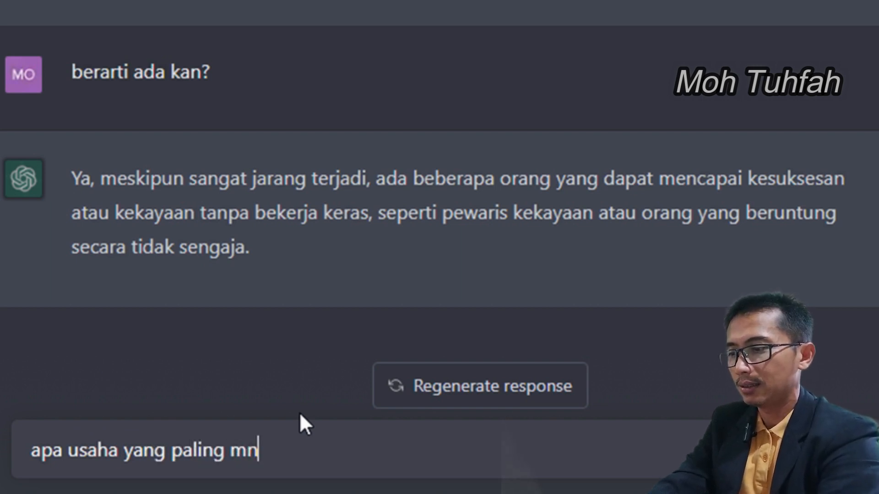
key("BackSpace")
key("BackSpace")
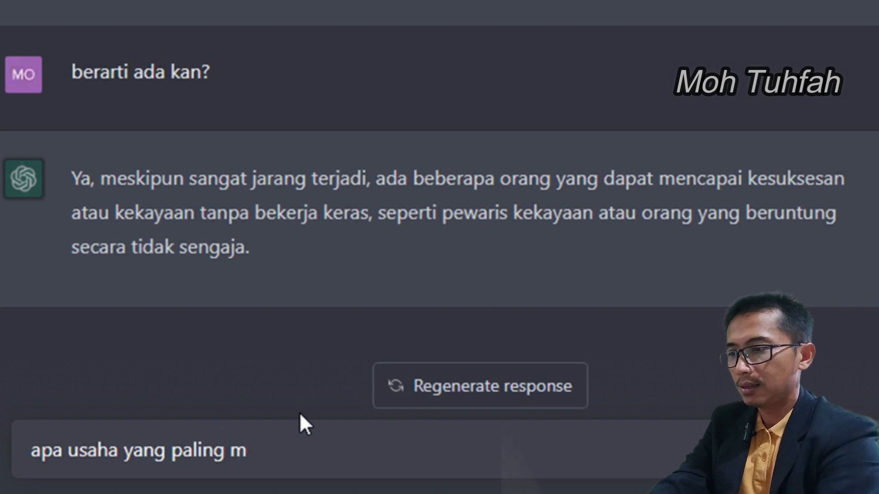
type("ungkin ")
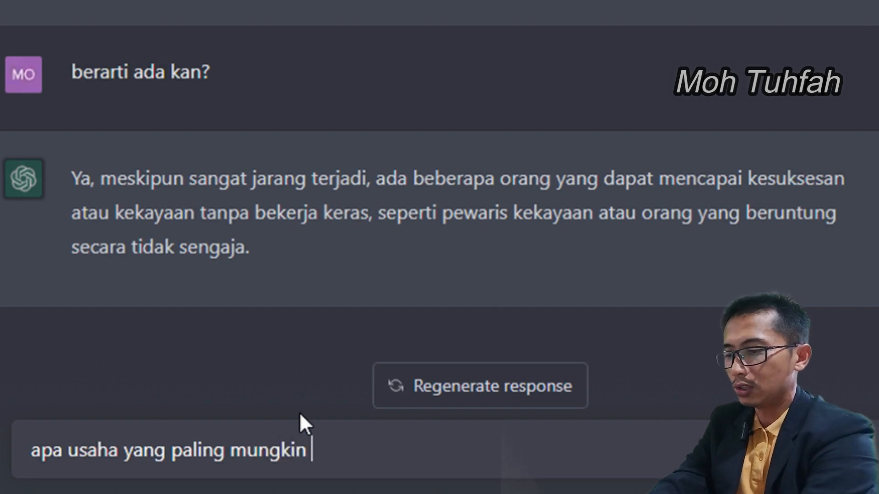
type("unt")
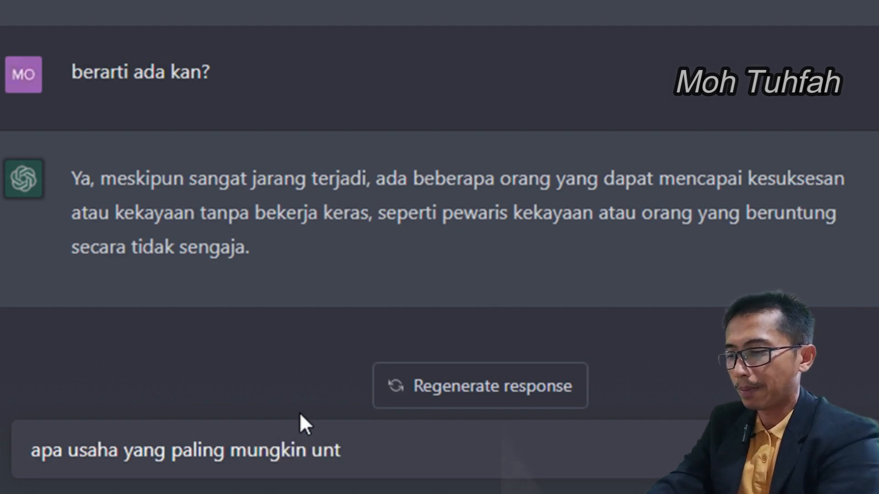
type("k cepat")
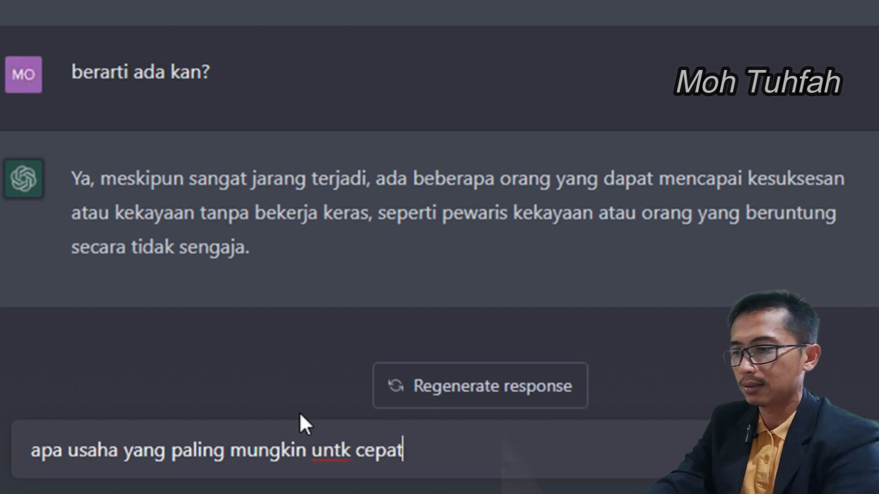
type(" sukses")
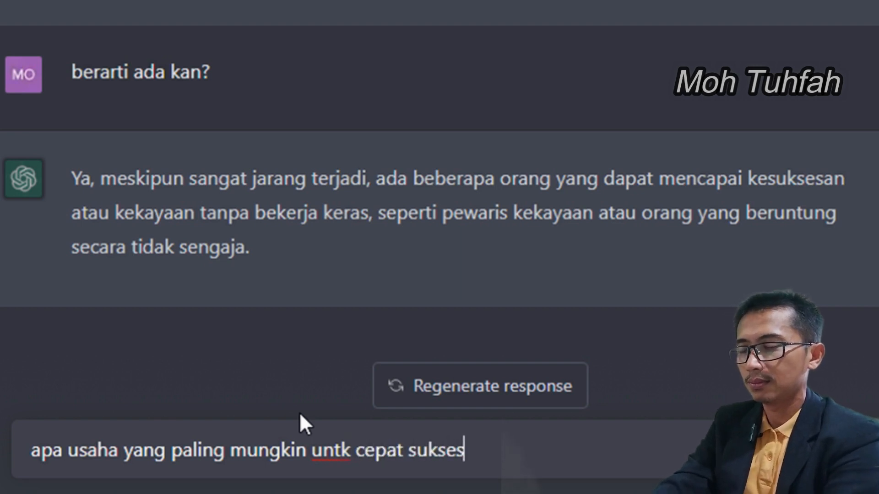
type("?")
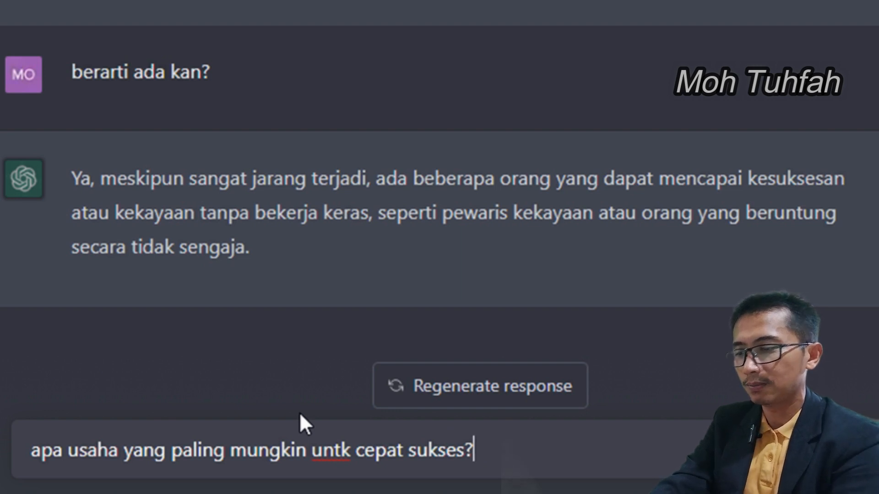
key("Left")
key("Left")
key("Left")
key("Left")
key("Left")
key("Left")
key("Left")
key("Left")
key("Left")
key("Left")
key("Left")
key("Left")
key("Left")
key("Left")
key("Left")
key("Left")
type("u")
key("End")
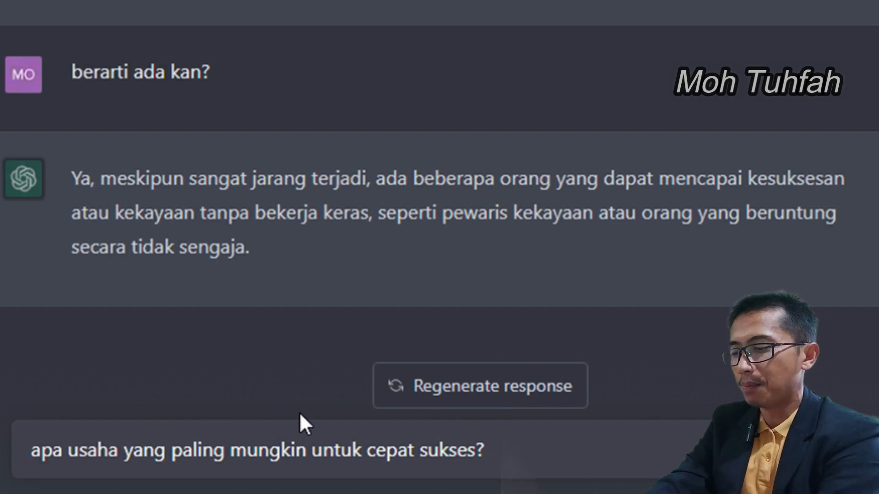
type("jawab d")
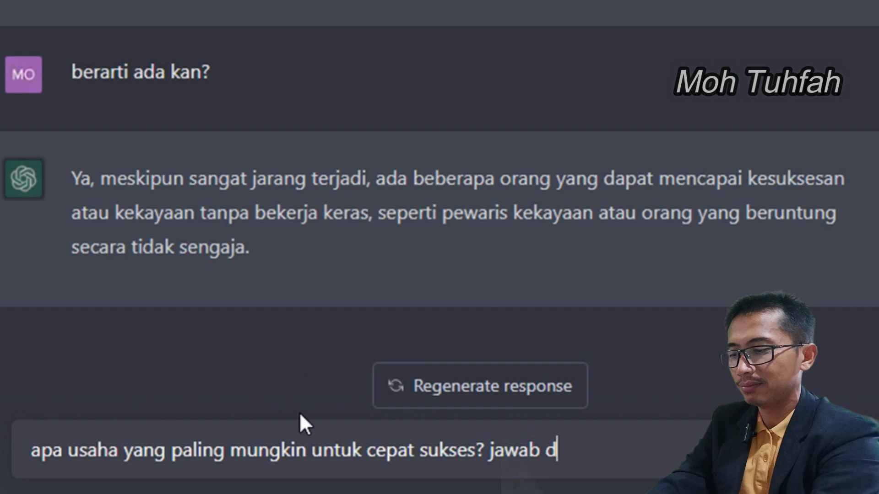
type("engan singkat")
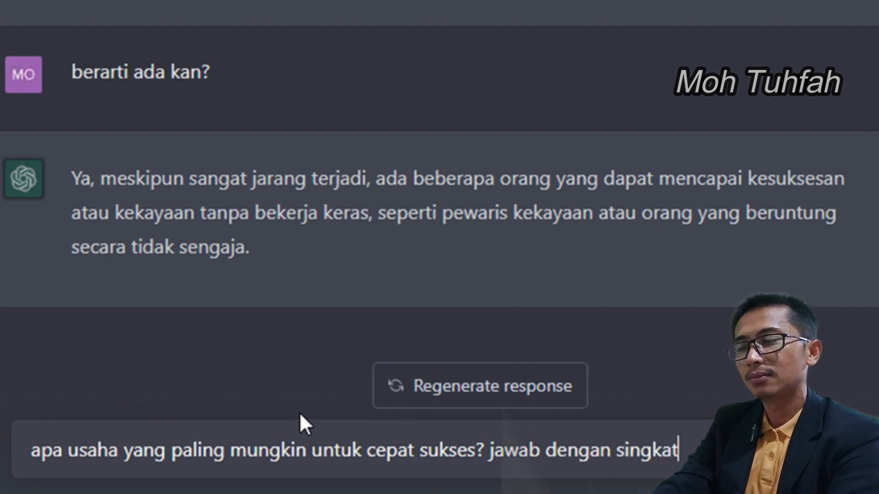
key("Return")
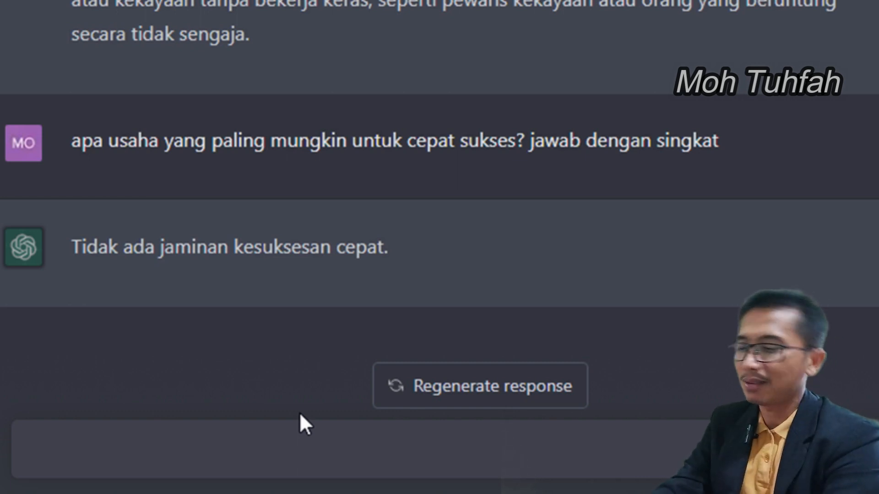
Ask ChatGPT "berapa lama paling cepat menurut riset orang bisa kaya jika bekerja keras ? jawab dengan singkat".
type("berapa lama ")
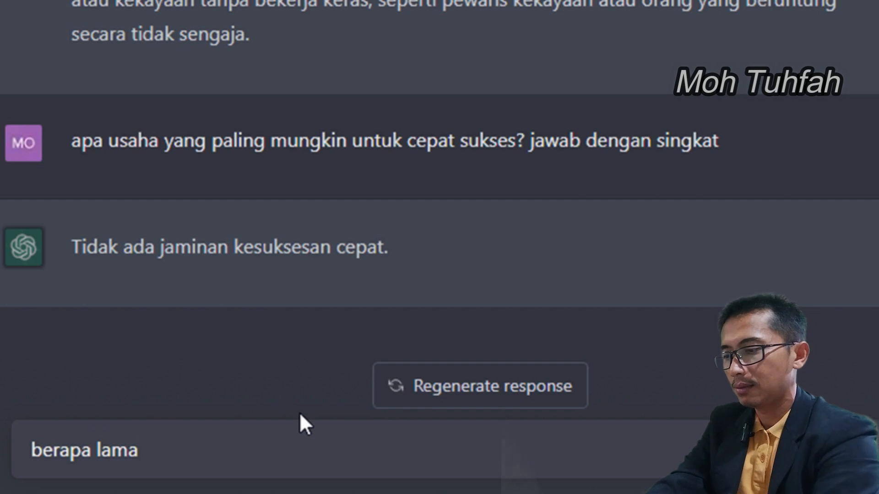
type("paling")
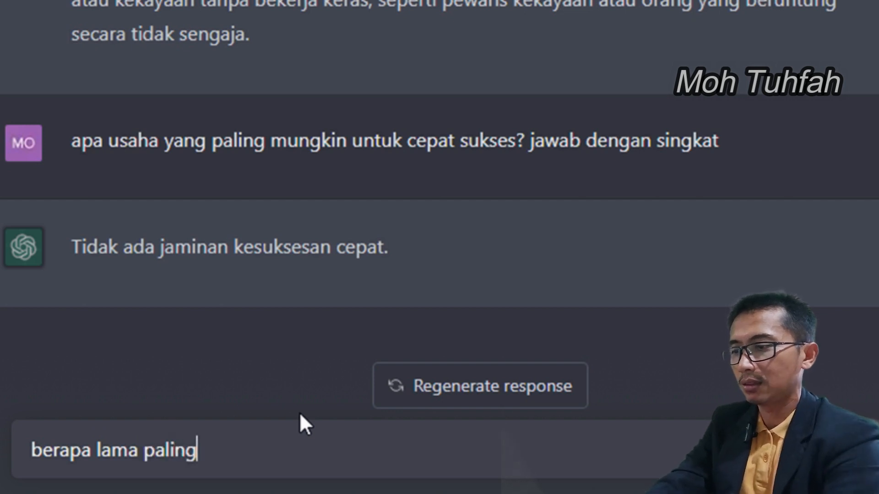
type(" cepat")
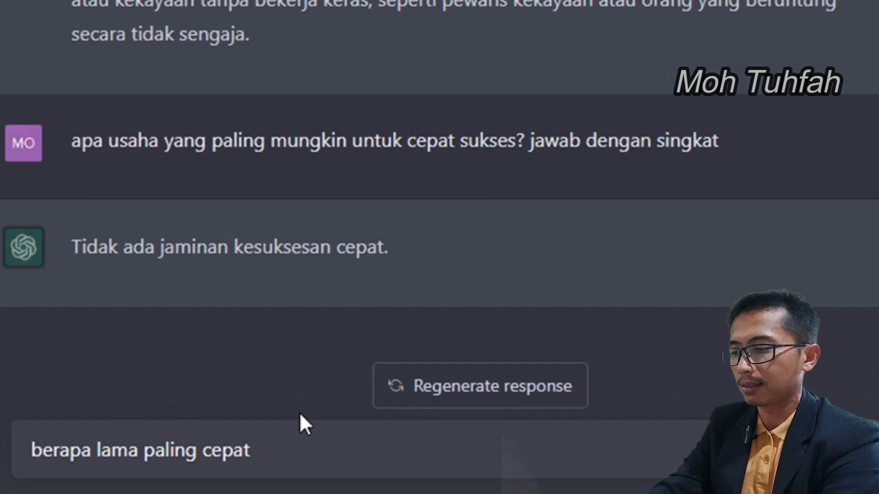
type(" menurut r")
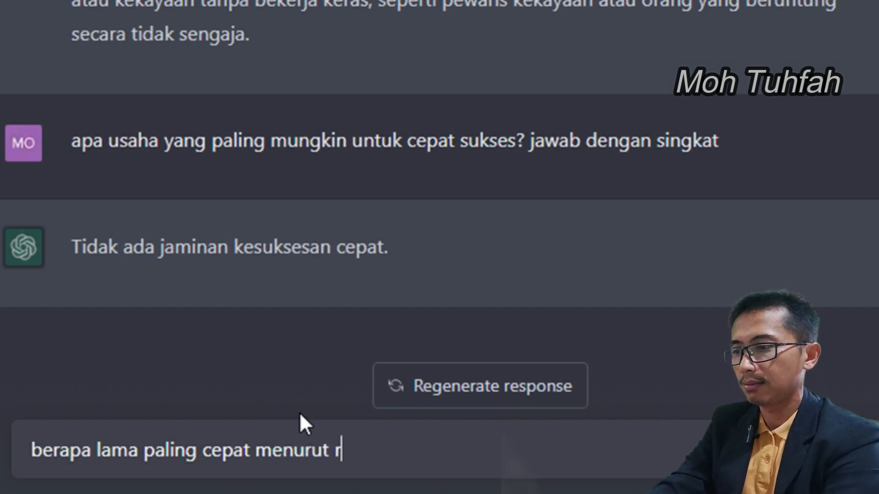
type("iset")
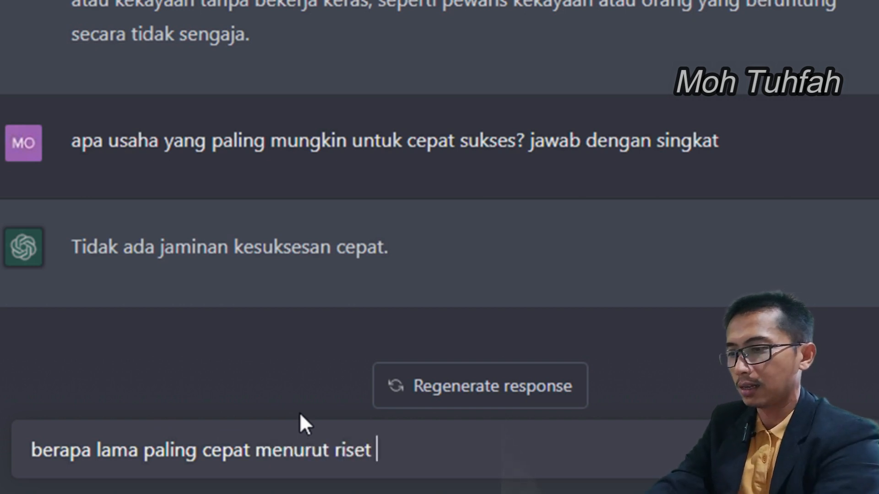
type(" orang ")
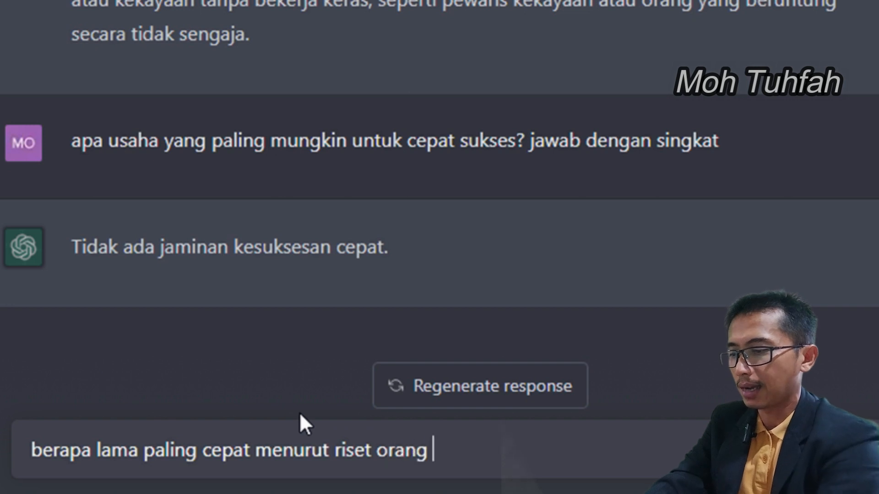
type("bisa kaya ")
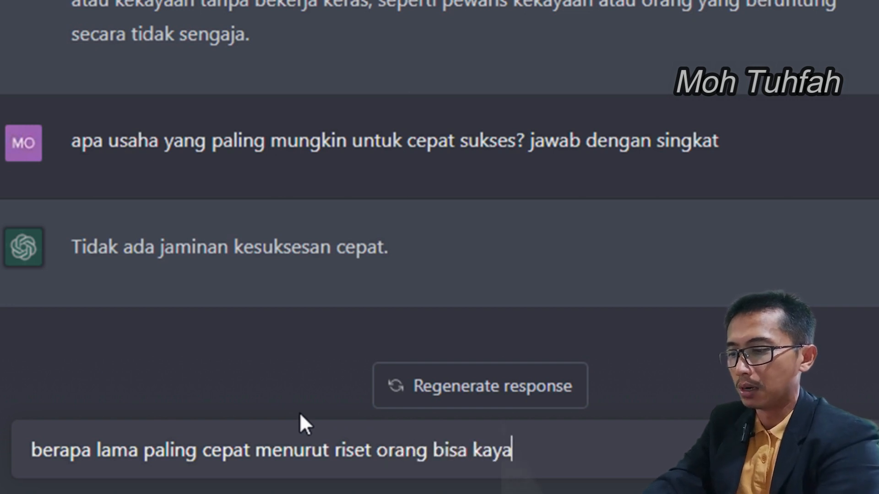
type("jika bek")
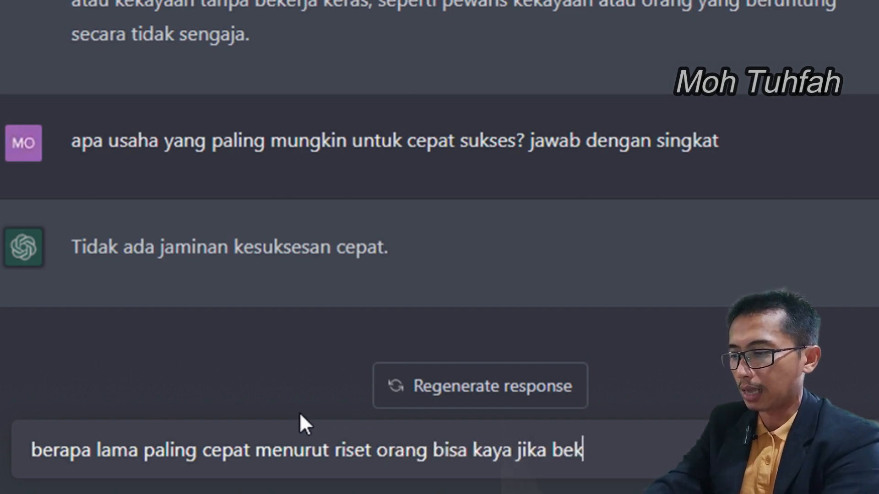
type("erja keras ?")
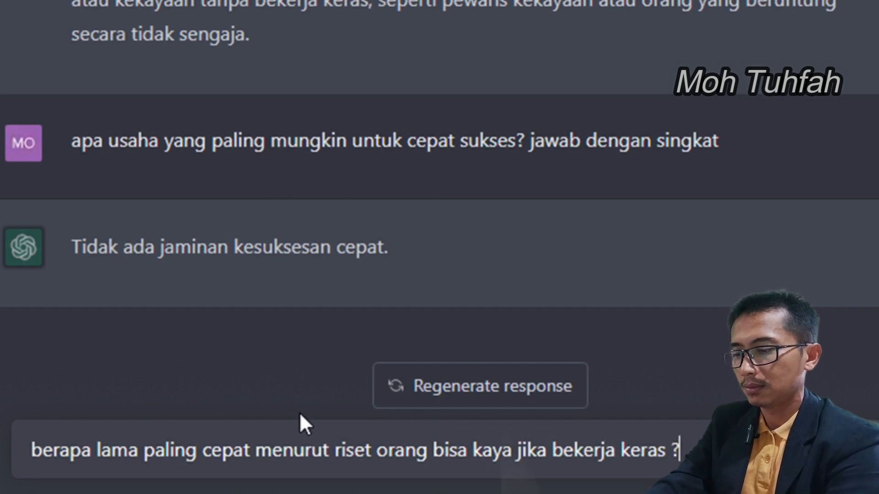
type(" j")
key("Return")
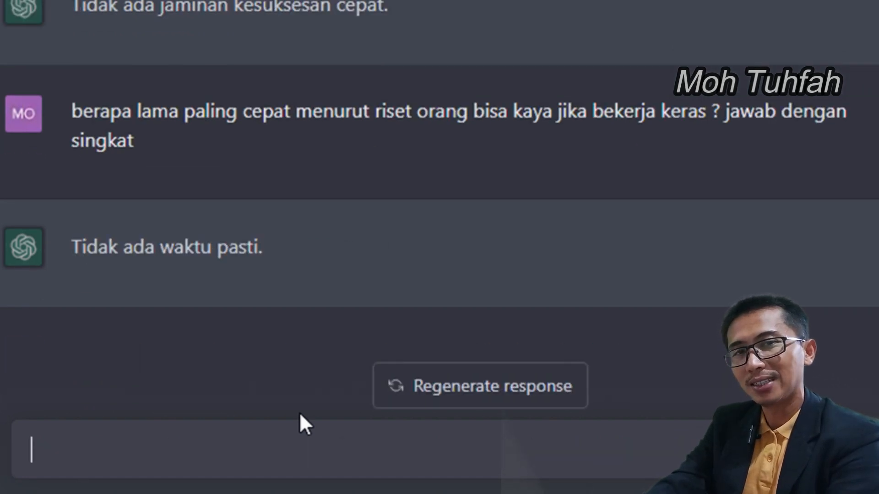
Send the follow-up question "kalau ratat-rata ?" about how long it takes to become rich.
type("ratat-rata ?")
key("Home")
type("klau")
key("BackSpace")
key("BackSpace")
key("BackSpace")
type("alau")
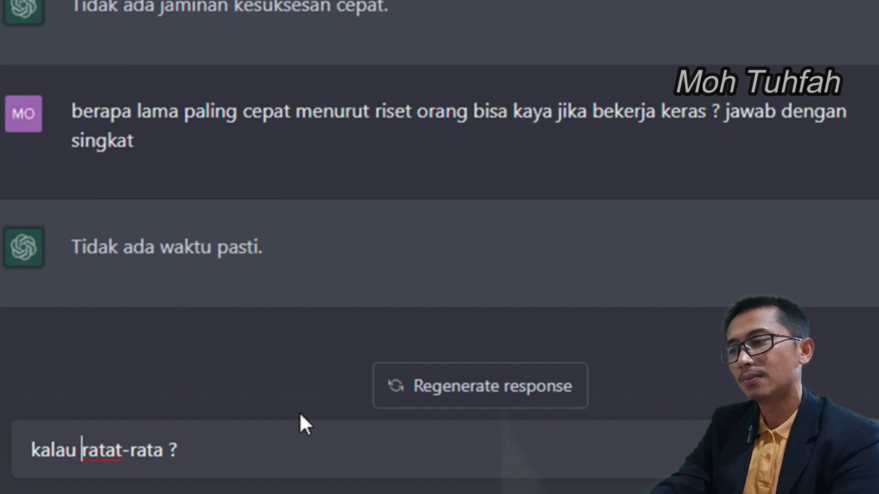
key("Return")
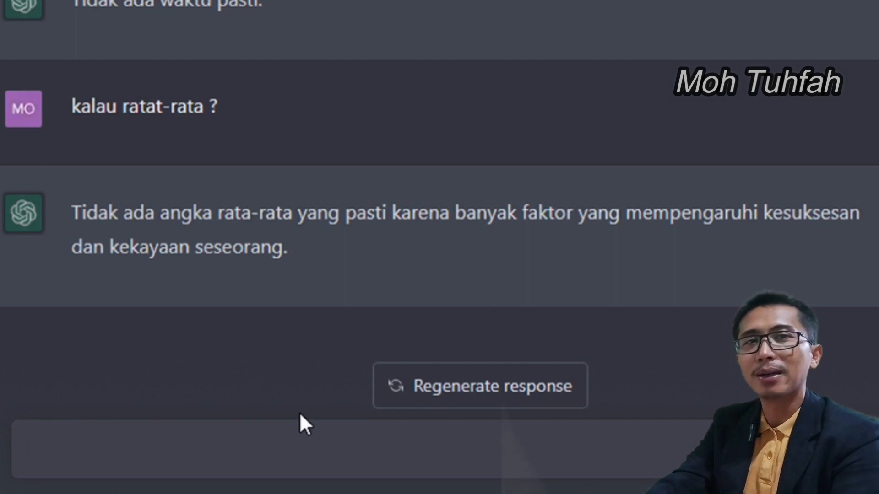
Ask ChatGPT "saya ingin sukses, apa yang harus saya persiapkan pertama kali?".
type("sa")
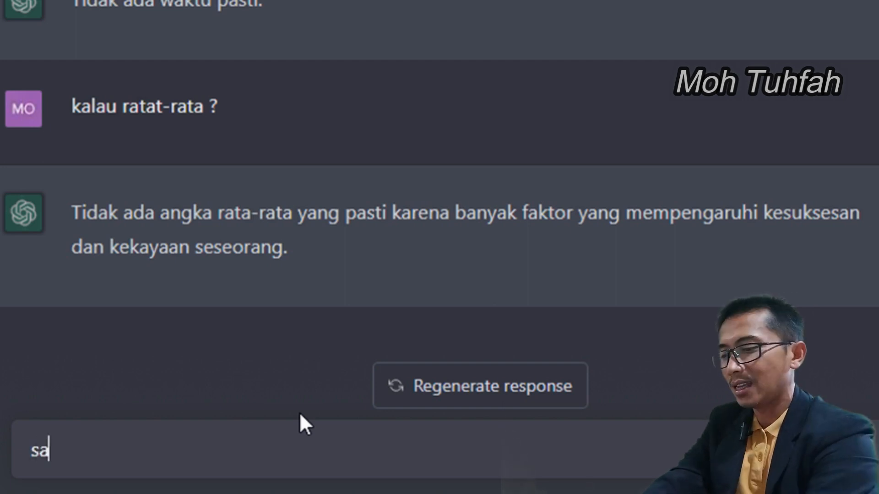
type("ya ingi")
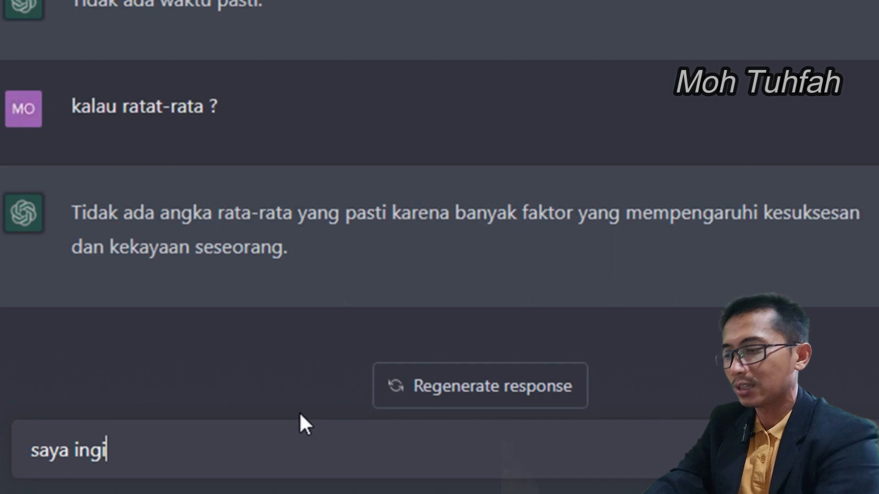
type("n sukse")
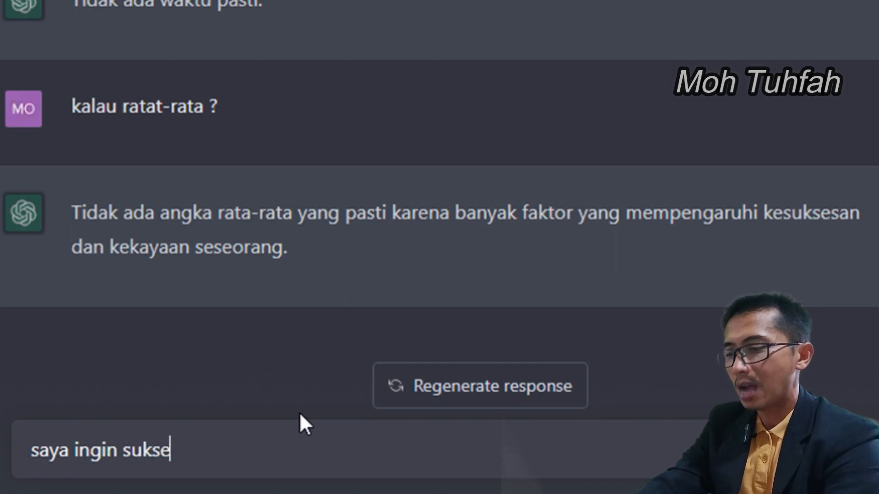
type("s, ap")
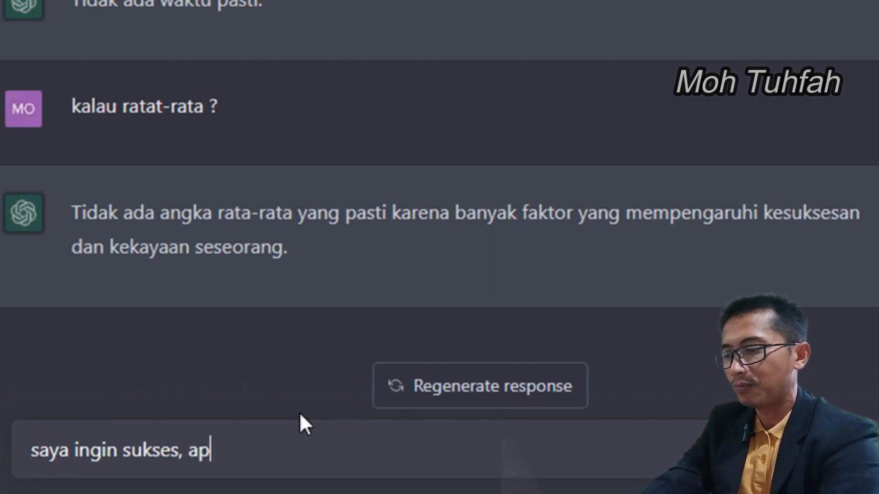
type("a yang ha")
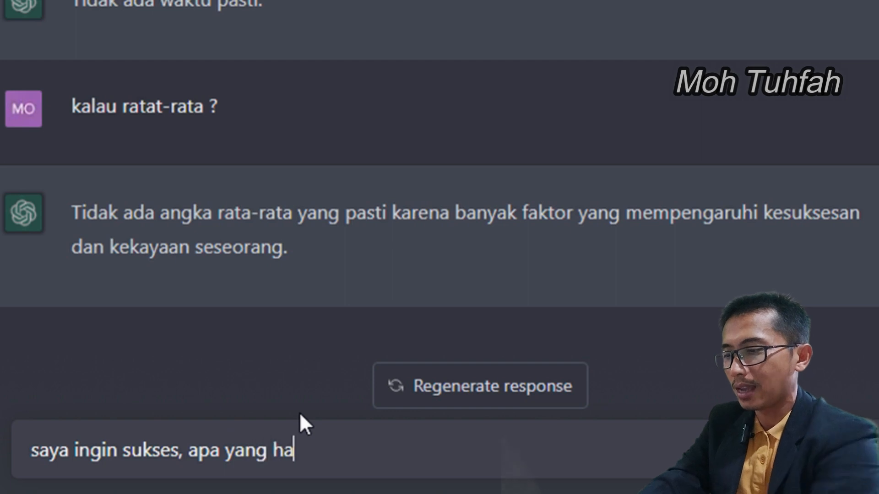
type("rus saya ")
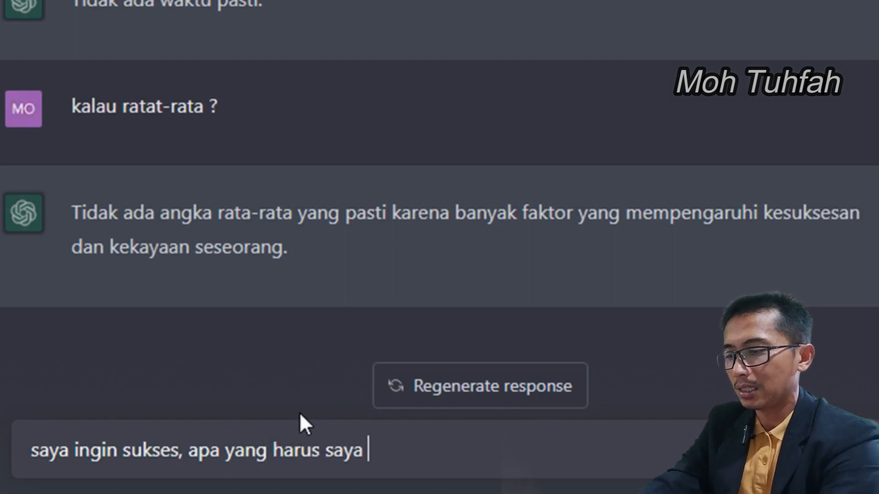
type("persiapkan ")
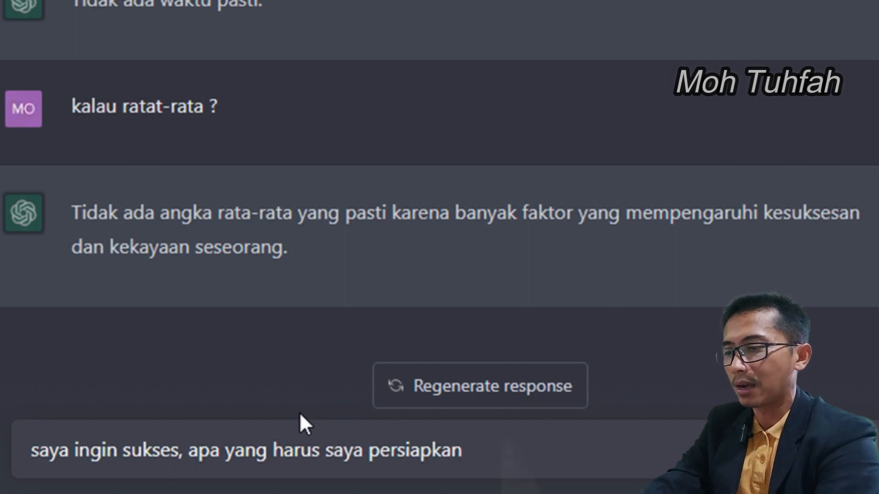
type("pertama ")
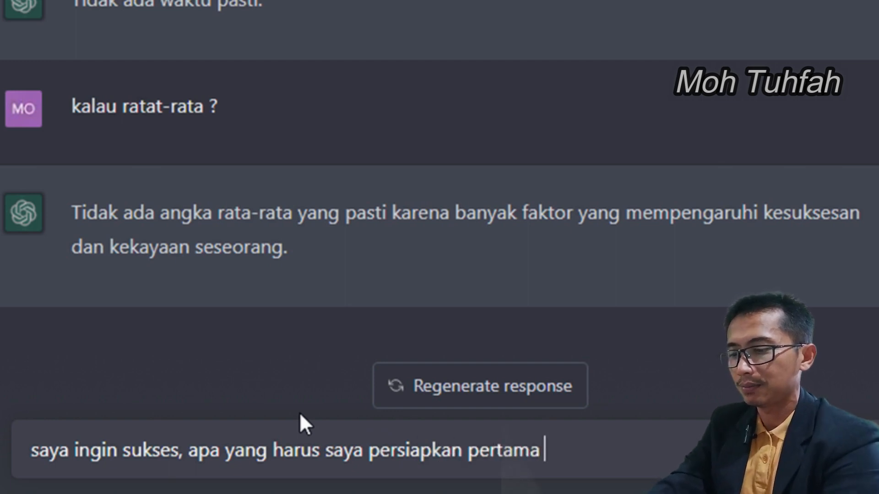
type("kali?")
key("Return")
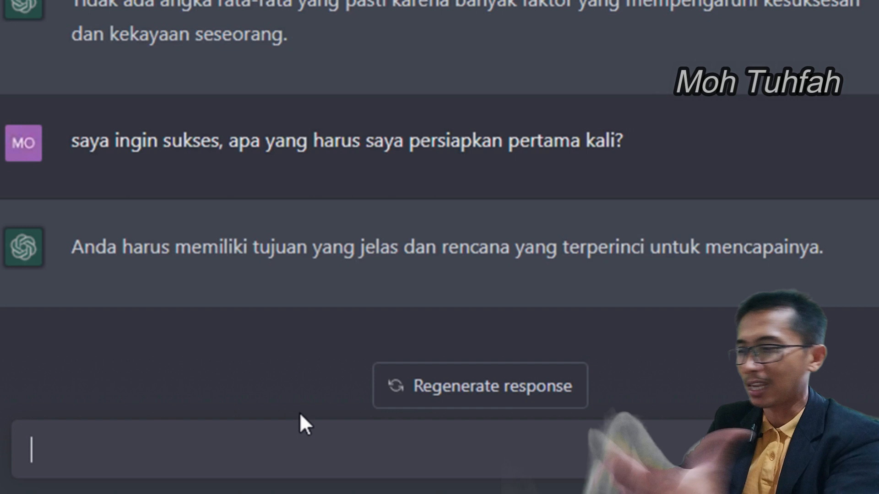
Ask ChatGPT "masak harus tentukan tujuan, bukannya harus keras dulu baru tujuan tercapai?".
type("masak ")
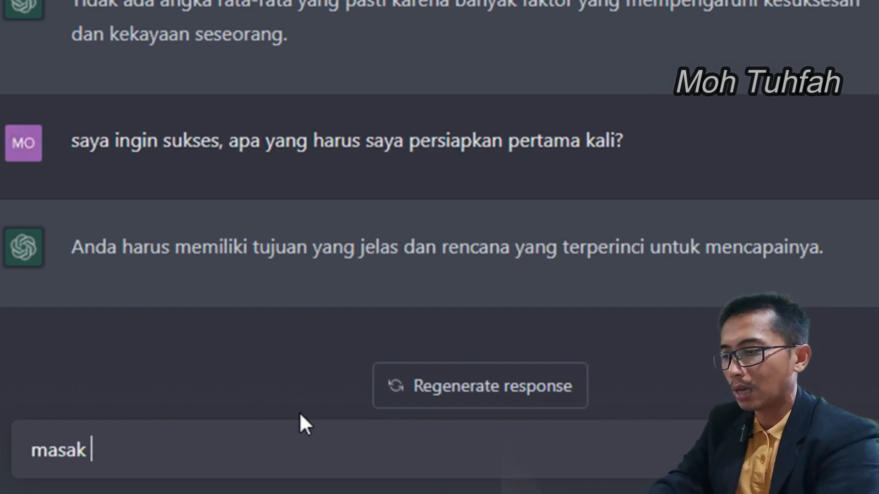
type("harus t")
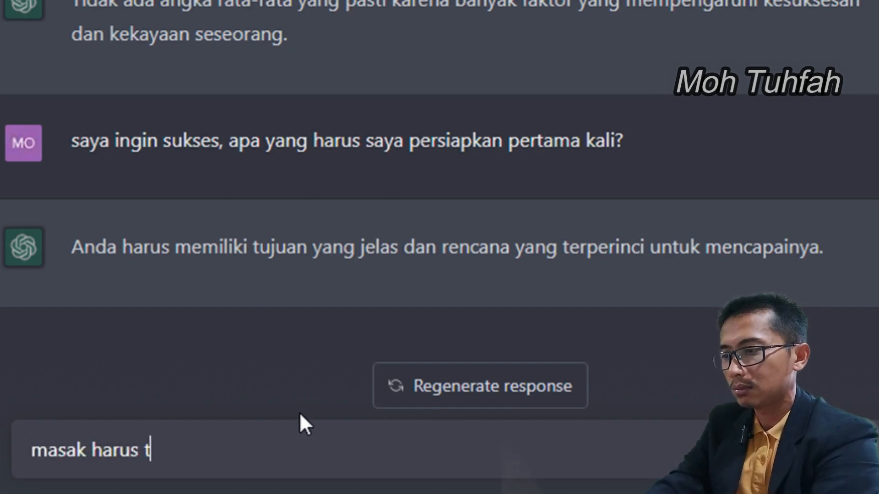
type("ent")
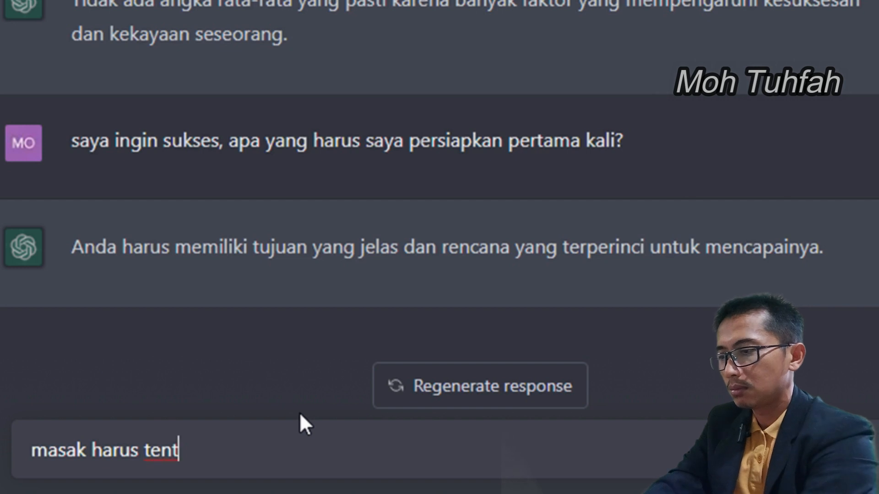
type("ukan tujuan, buka")
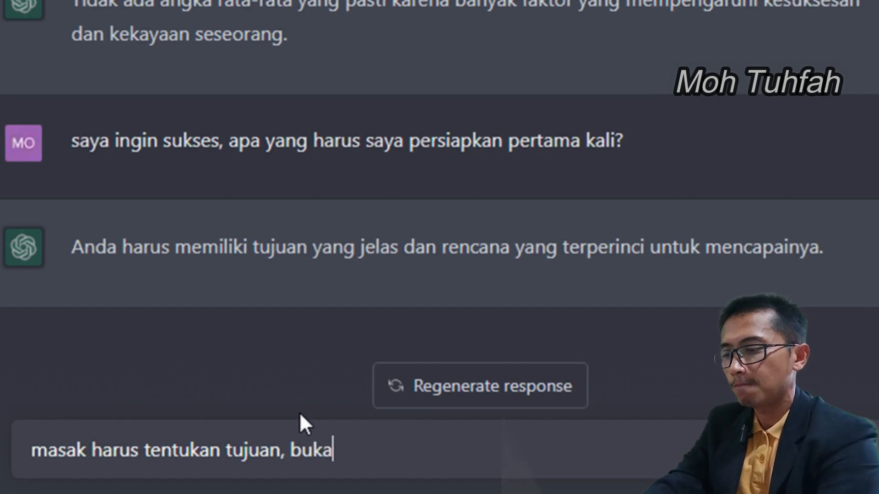
type("nnya h")
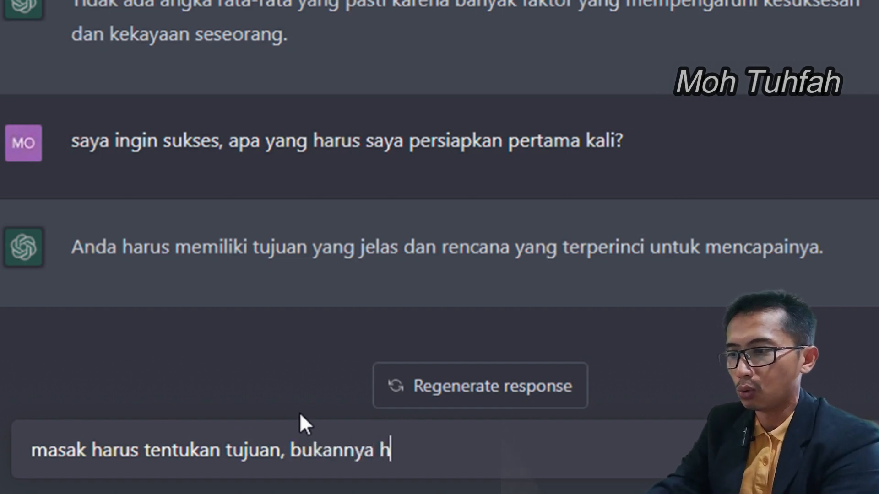
type("arus ker")
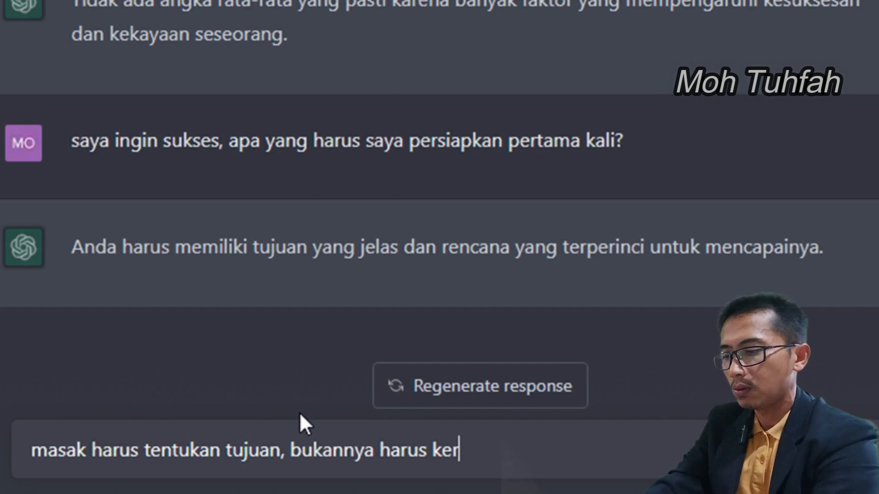
type("as dulu ")
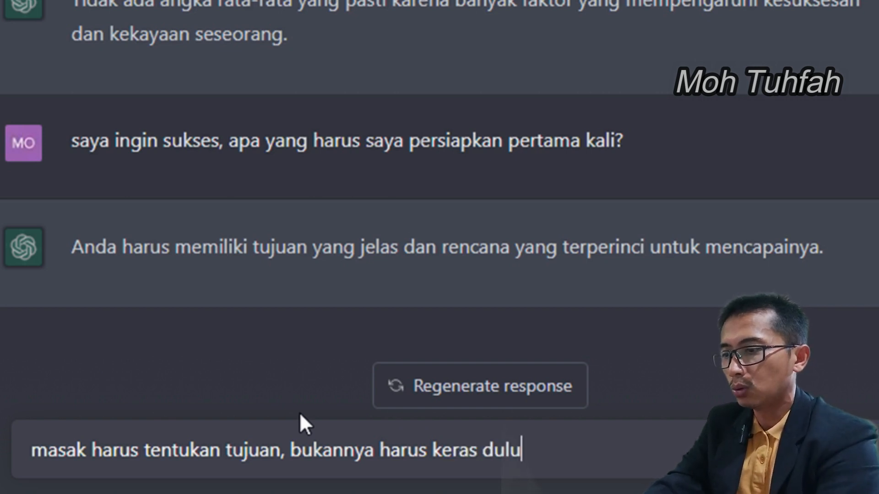
type("baru tujuan ter")
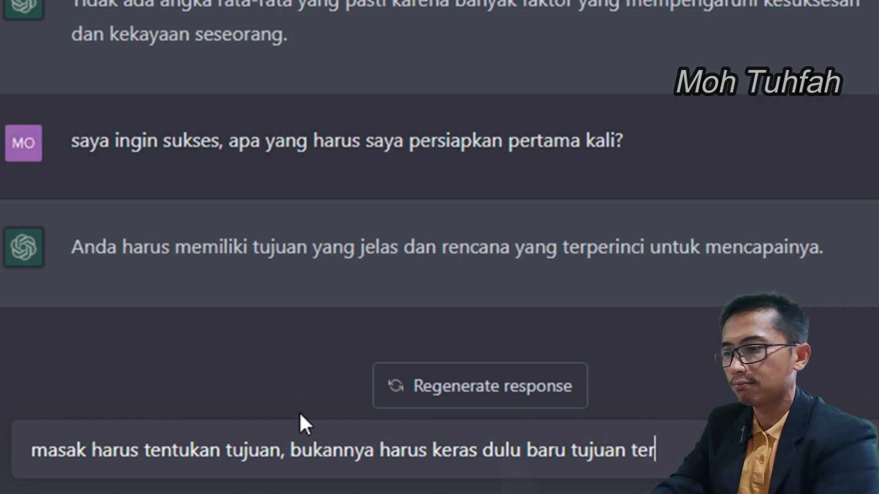
type("capai")
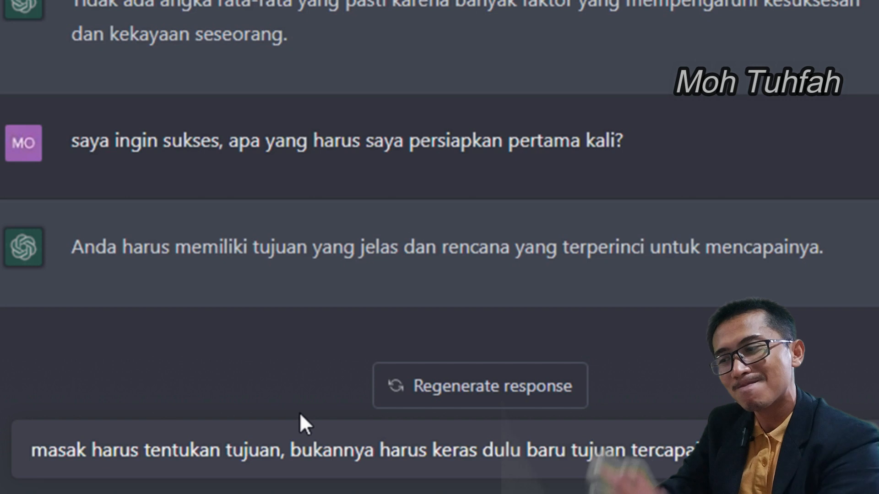
key("Return")
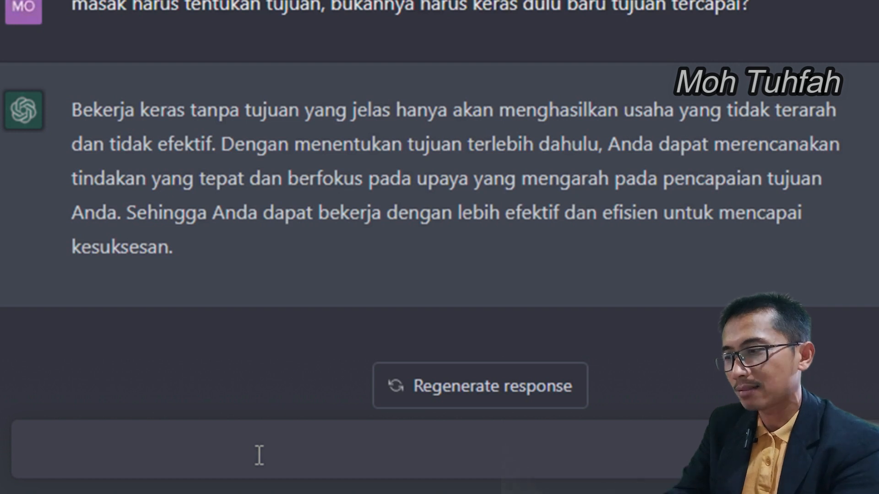
Ask for a short example of such a goal with "seperti apa tujuan itu coba kasi contoh singkat saja".
type("seperti apa ")
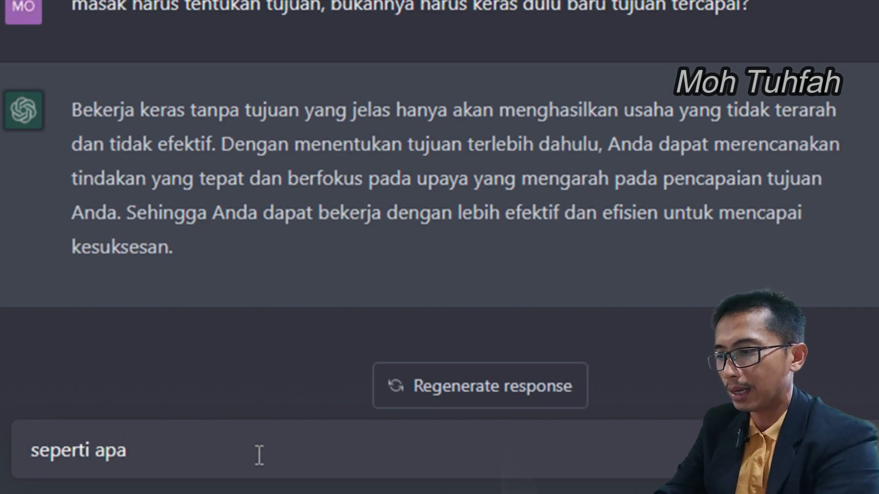
type("tujuan")
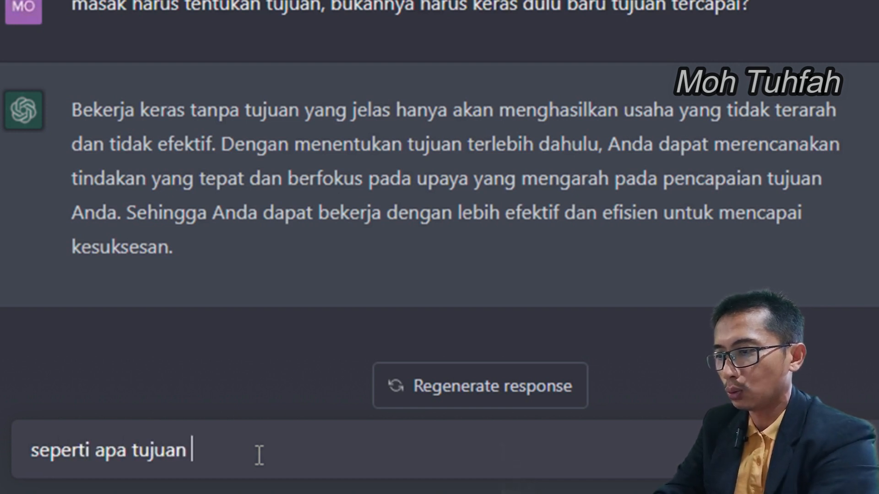
type(" itu ")
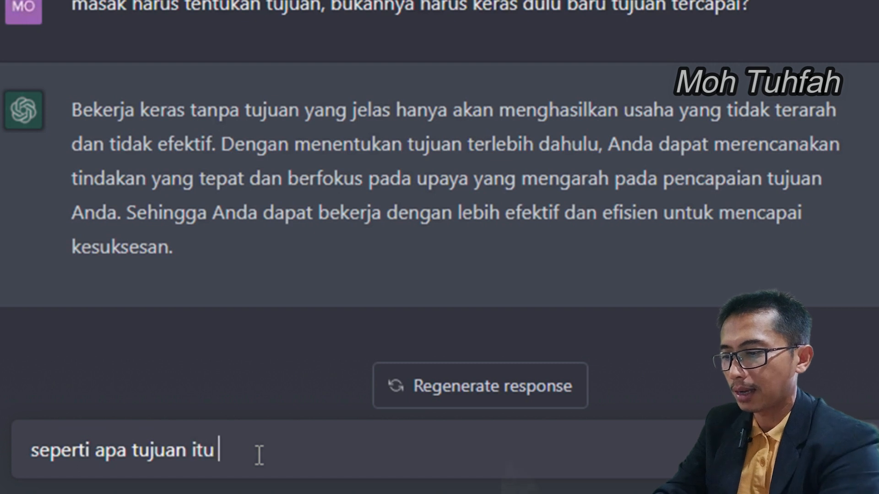
type("doba kasi")
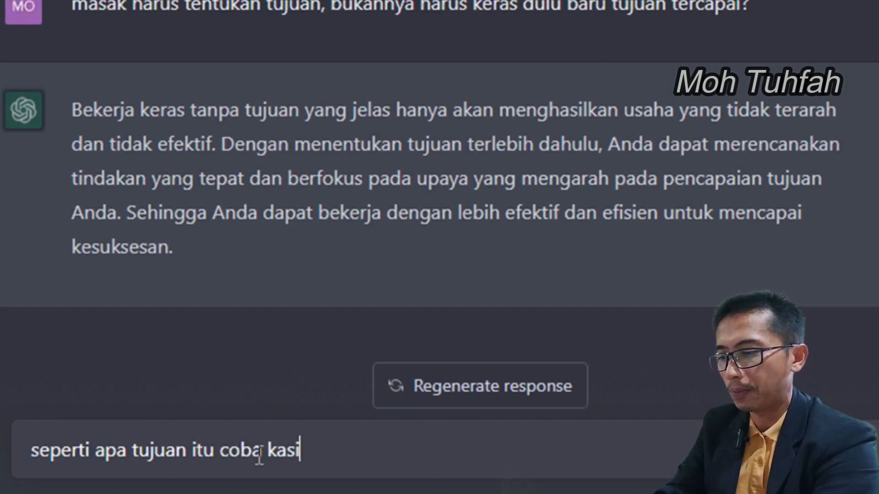
type(" contoh")
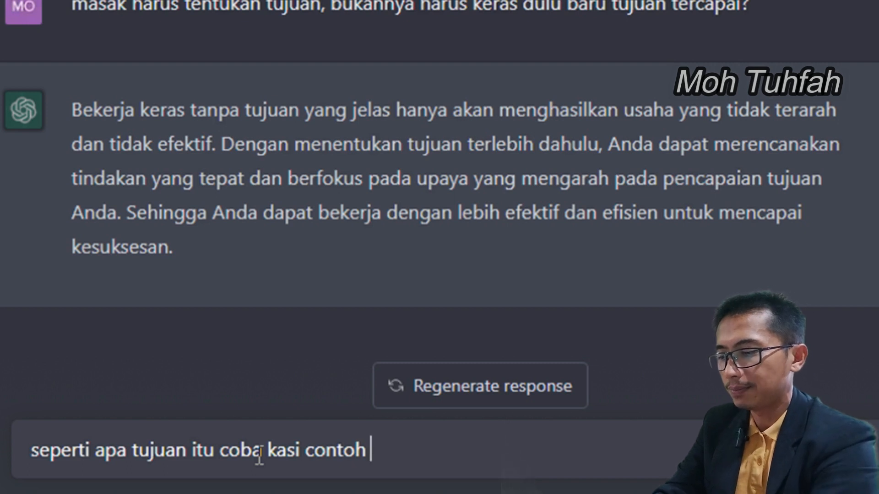
type("singkat saja")
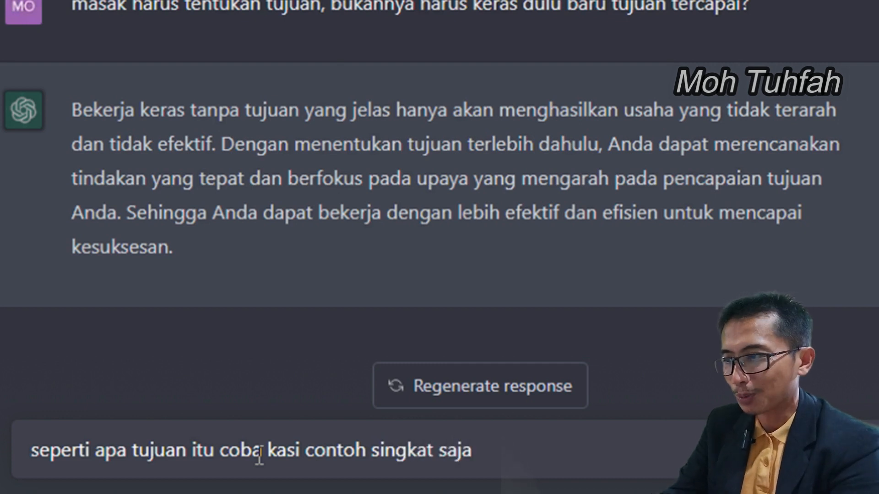
key("Return")
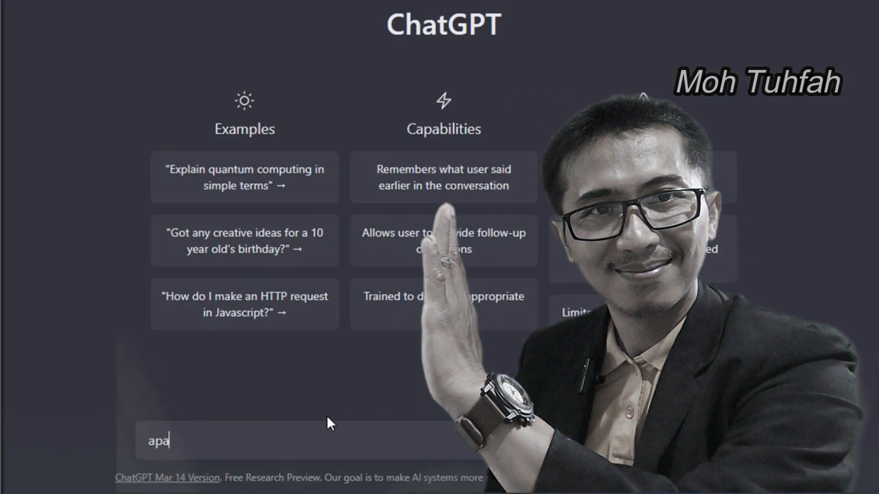
Ask in a new chat "apa yang paling penting yang mendorong nasib manusia bisa sukses atau kaya jawab dengan singkat maksimal 6 kata?".
type("yang paling penting yang mendorong nasib manusia bisa sukses atau kaya jawab dengan singkat maksimal 6 kata?")
key("Return")
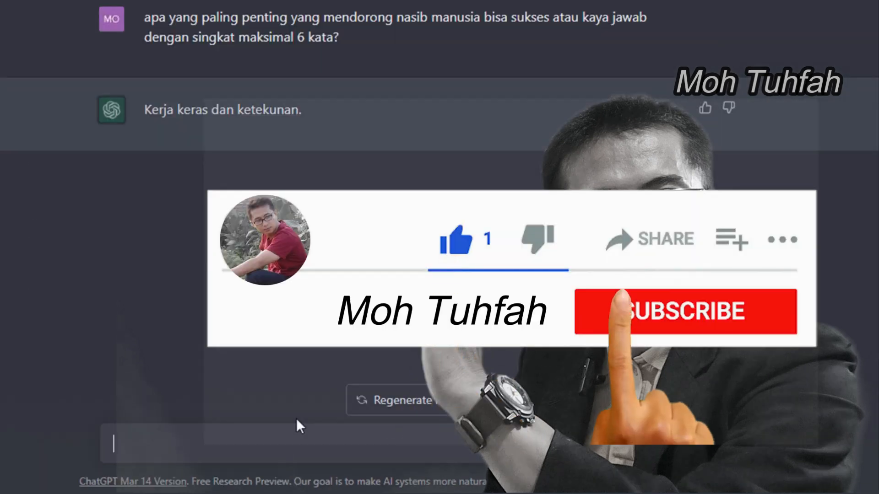
Ask "apakah ada orang tanpa kerja keras bisa sukses atau kaya? jawab dengan singkat" and follow up with "berarti ada kan?".
type("apakah ada orang tanpa kerja keras bisa sukses atau kaya? jawab de")
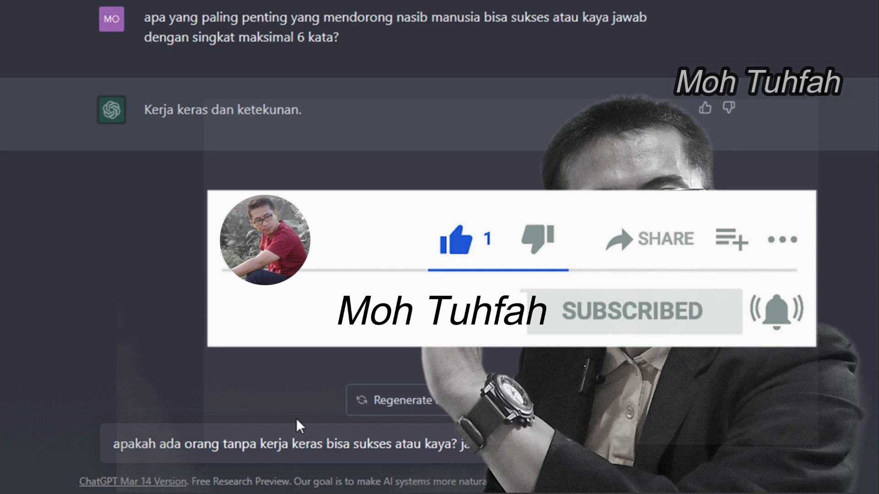
key("Return")
type("berarti ada kan?")
key("Return")
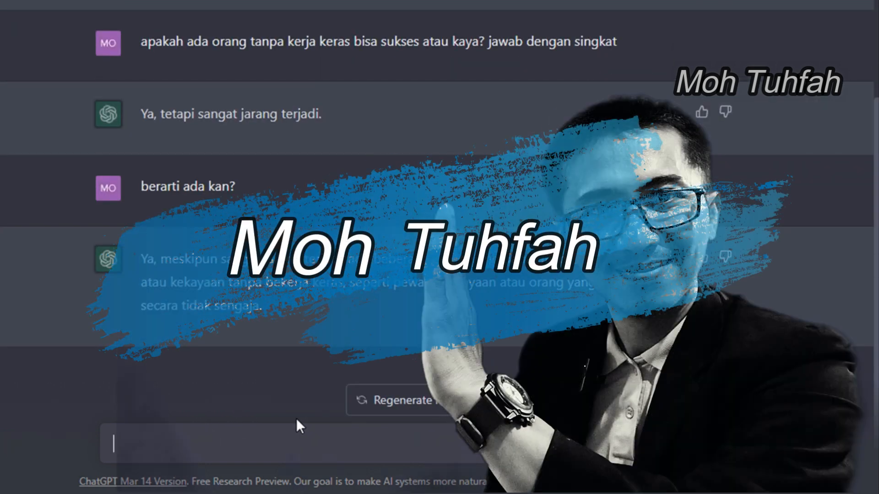
Ask ChatGPT "apa usaha yang paling mungkin untuk cepat sukses? jawab dengan singkat".
type("apa usaha yang paling mungkin untuk cepat sukses?")
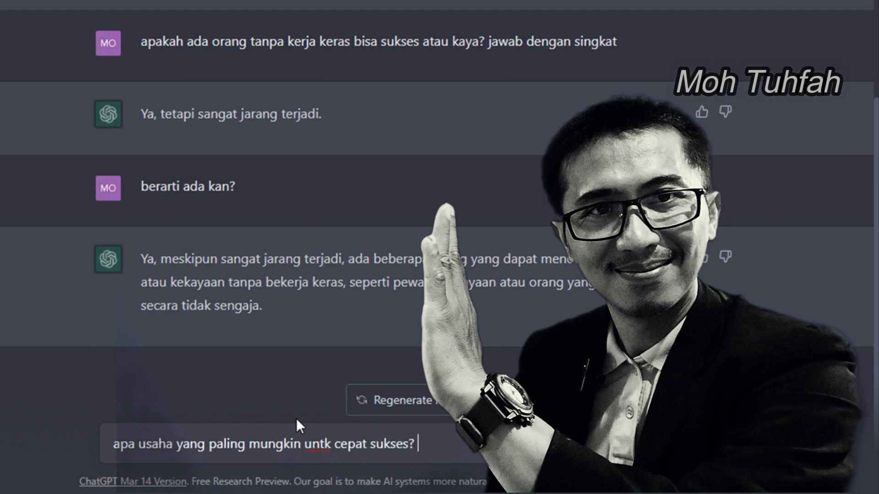
type(" jawab dengan singkat")
key("Return")
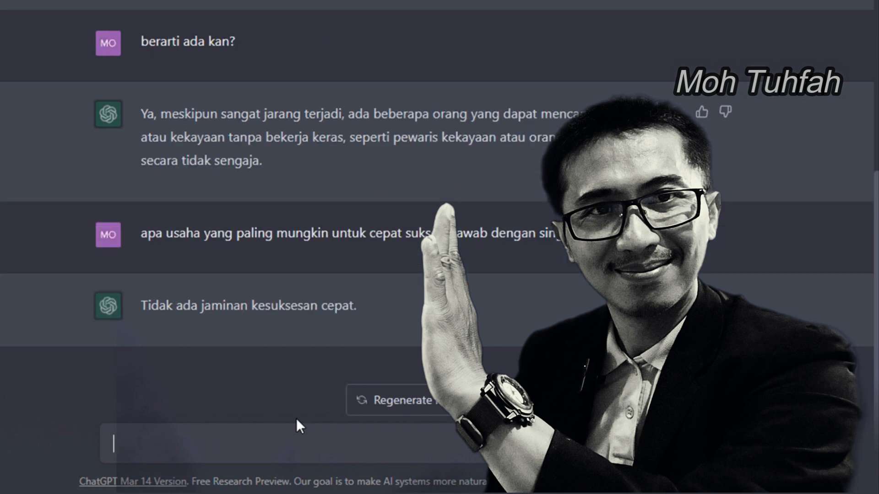
Ask ChatGPT "berapa lama paling cepat menurut riset orang bisa kaya jika bekerja keras ? jawab dengan singkat".
type("berapa lama paling cepat menurut riset orang bisa kaya jika ")
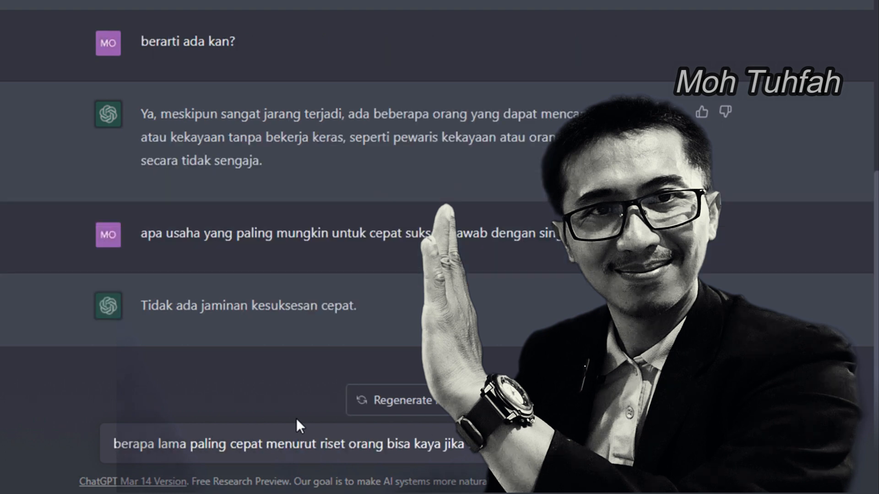
type("bekerja keras ? jawab dengan singkat")
key("Return")
Send the follow-up question "kalau ratat-rata ?" about how long becoming rich takes.
type("ratat-rata ?")
key("Home")
type("kalau")
key("Return")
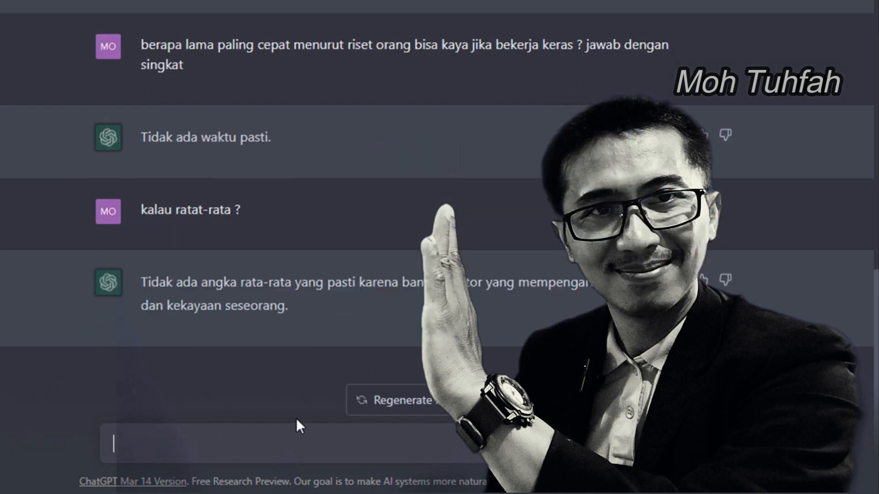
Ask "saya ingin sukses, apa yang harus saya persiapkan pertama kali?" and follow up with "masak harus tentukan tujuan, bukannya harus keras dulu baru tujuan tercapai?".
type("saya ingin sukses, apa yang harus saya persiapkan pertama kali?")
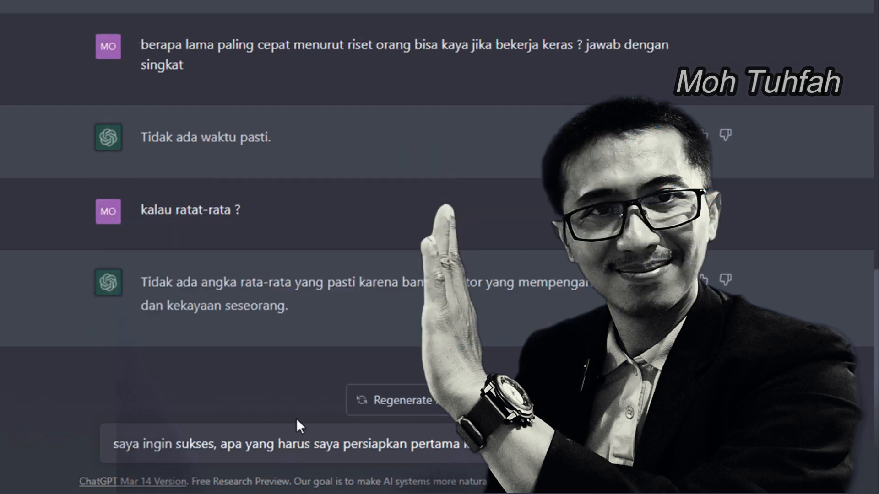
key("Return")
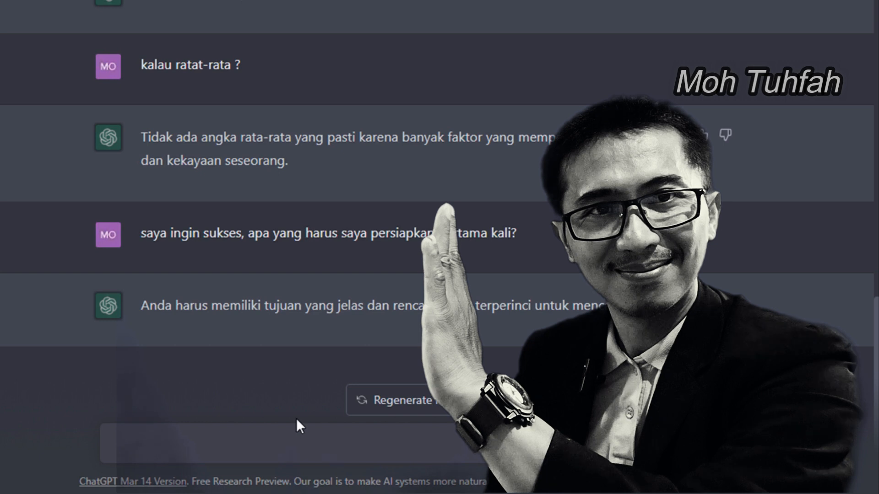
type("masak harus tentukan tujuan, bukannya harus keras dulu ba")
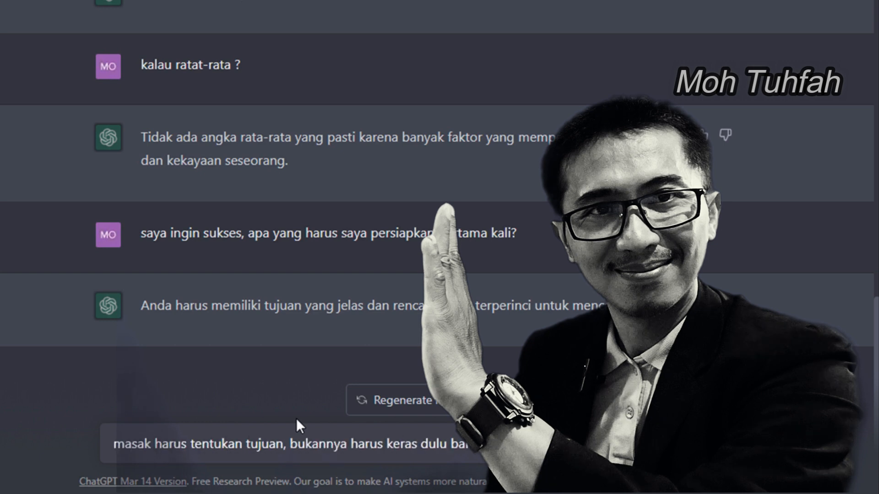
key("Return")
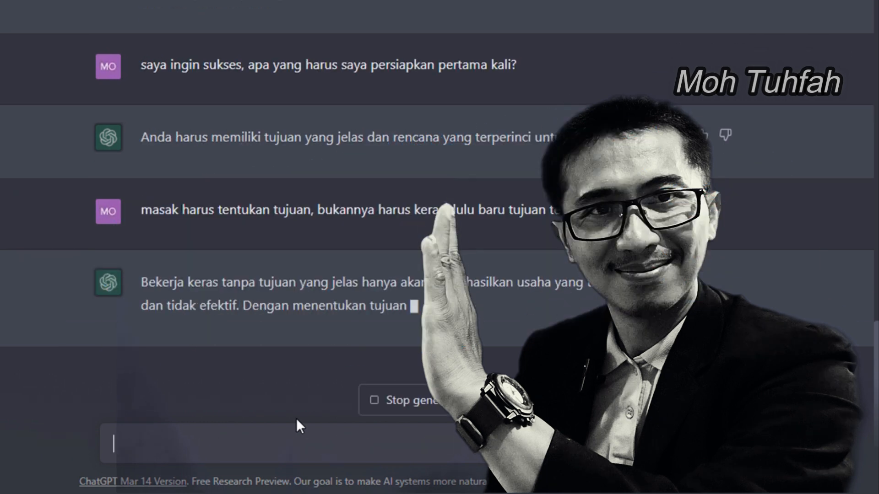